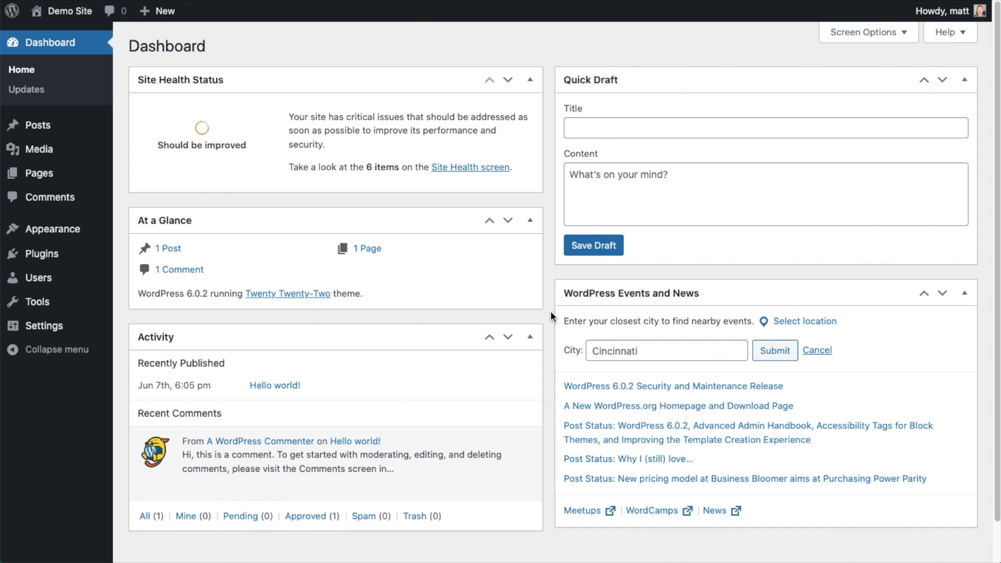
# Open the page for adding new plugins and download the AIOSEO Pro plugin from the AIOSEO account's downloads
pyautogui.click(48, 261)
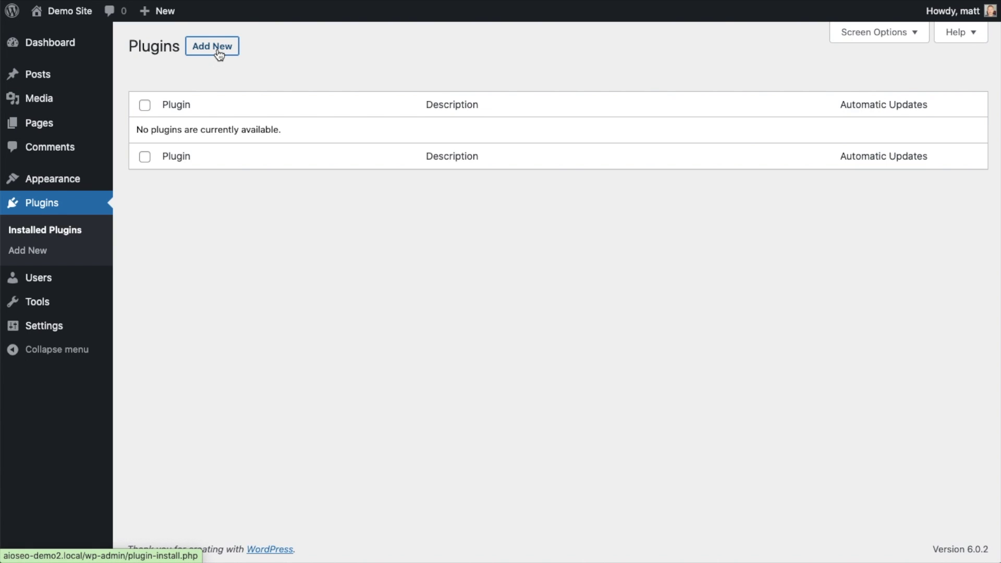
pyautogui.click(219, 52)
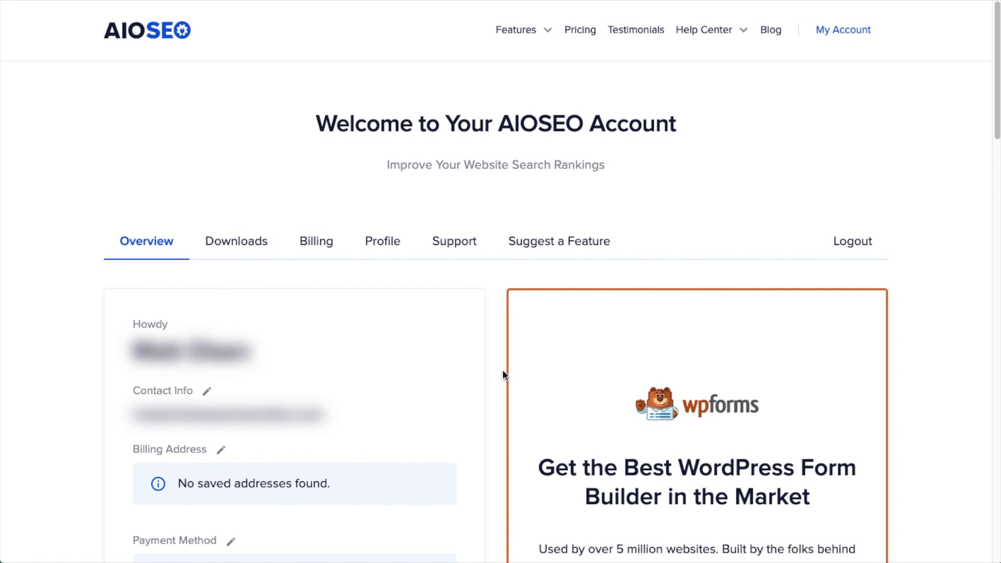
pyautogui.click(251, 245)
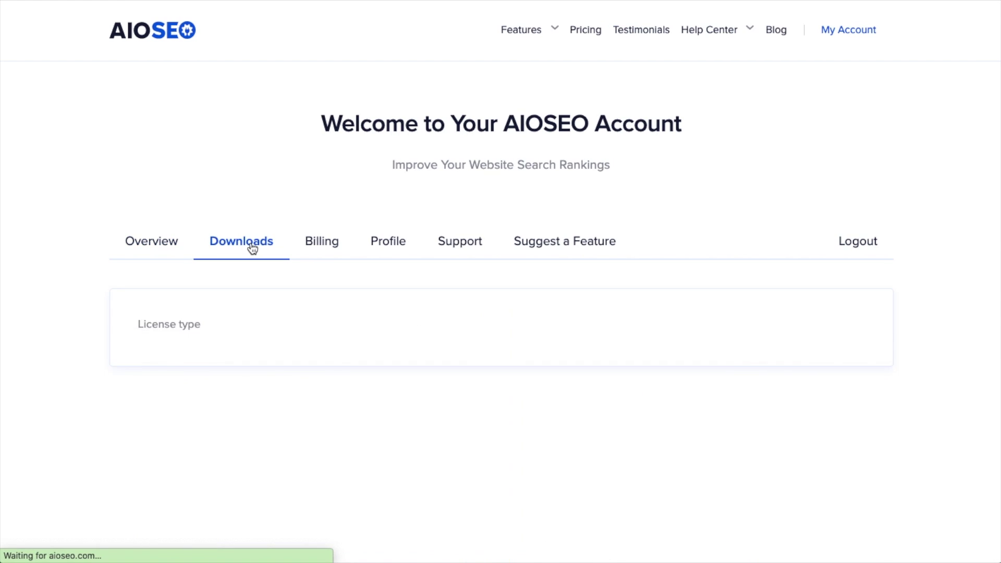
pyautogui.click(762, 336)
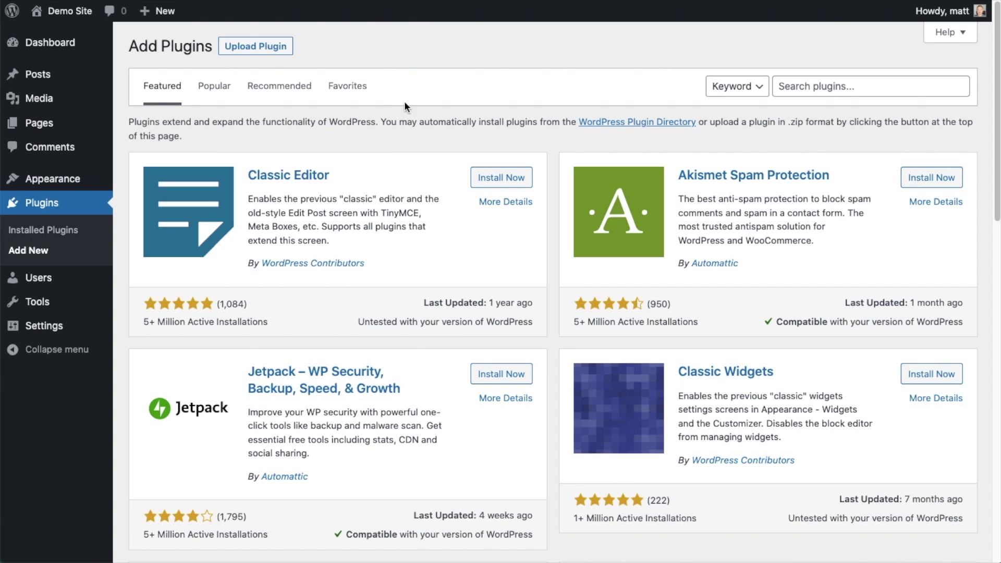
# Upload aioseo-pro-v4.2.4.2.zip from the Downloads folder as a plugin, install it and activate it
pyautogui.click(267, 46)
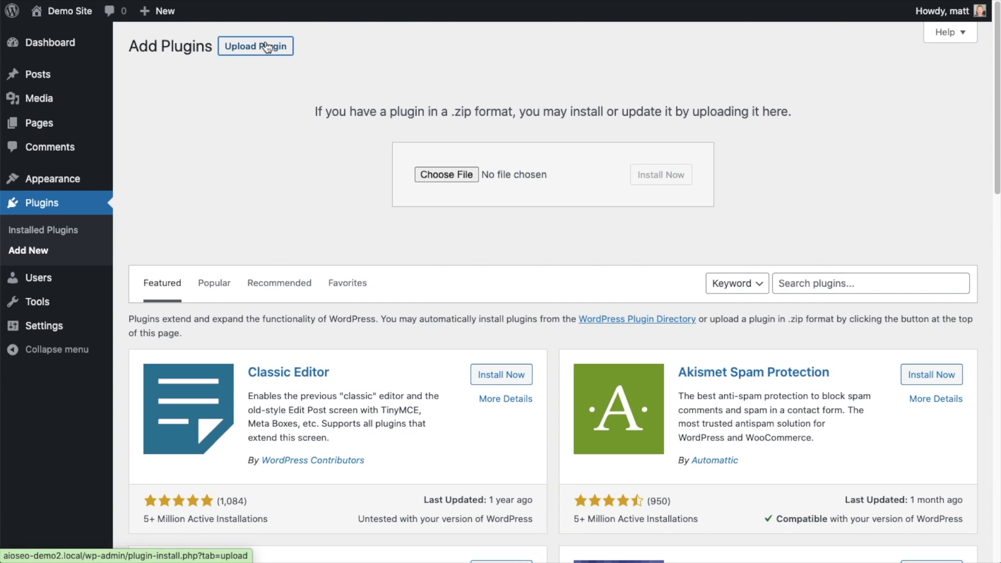
pyautogui.click(447, 177)
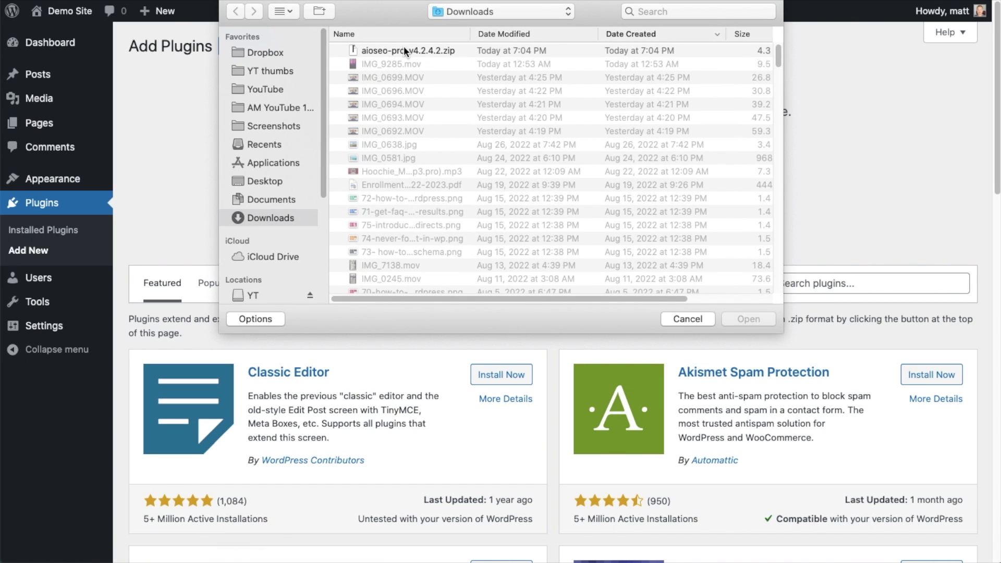
pyautogui.doubleClick(401, 51)
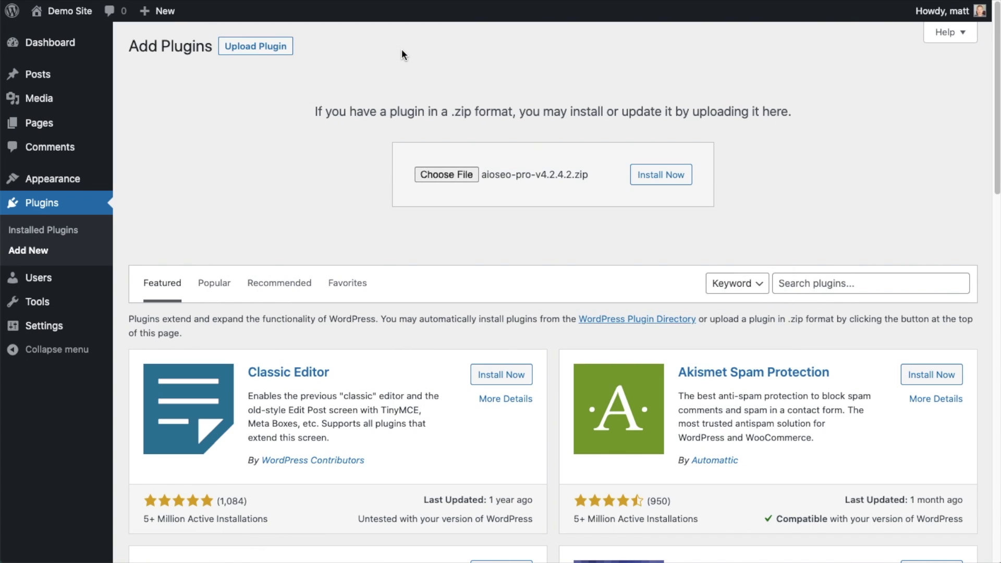
pyautogui.click(647, 179)
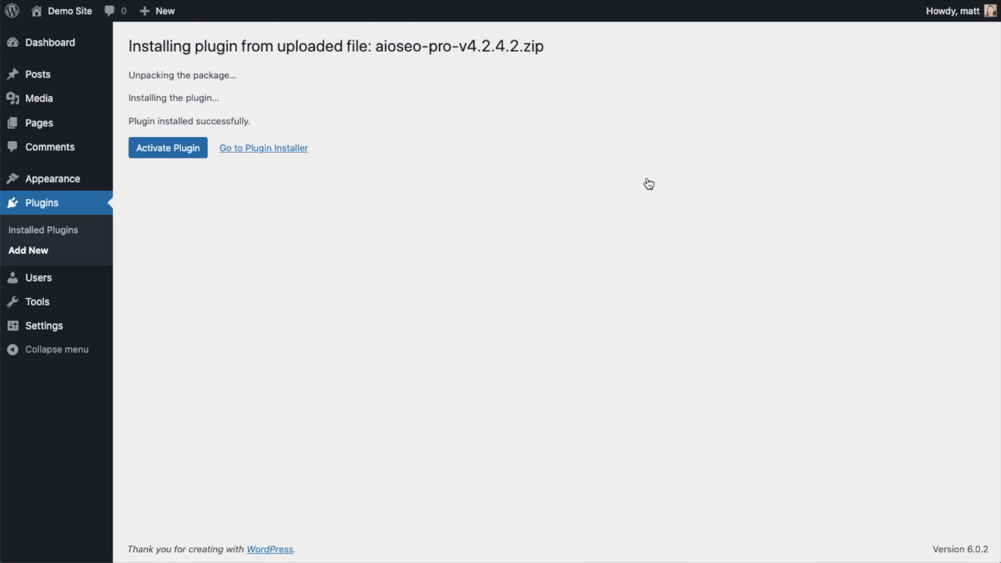
pyautogui.click(162, 149)
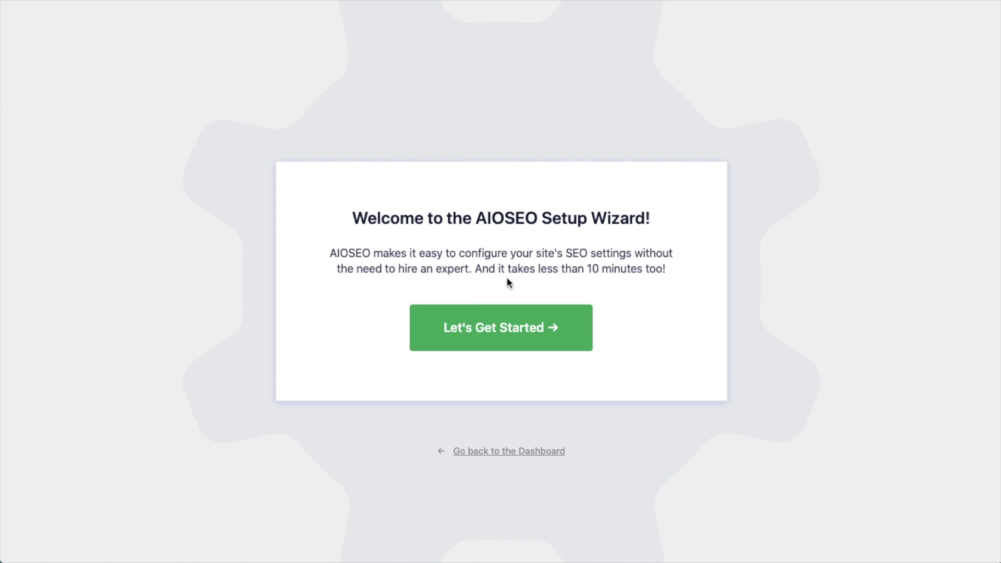
# Leave the AIOSEO setup wizard for the dashboard and open the license key settings
pyautogui.click(507, 452)
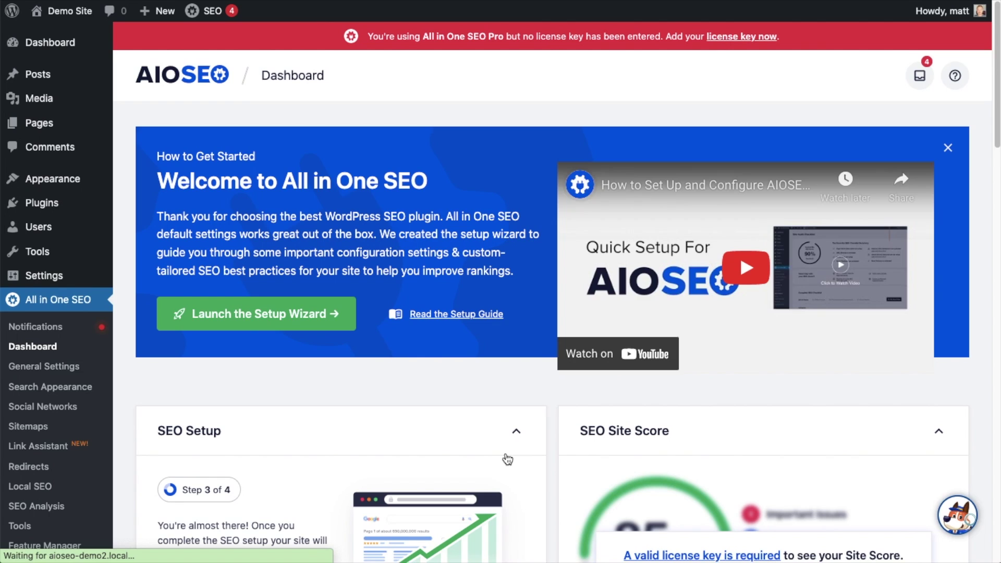
pyautogui.scroll(-7, 552, 265)
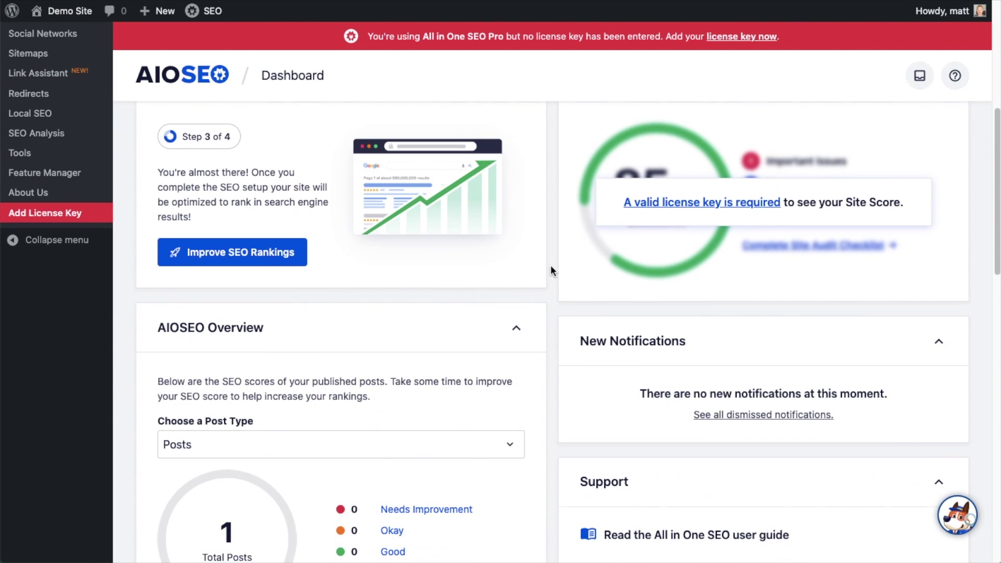
pyautogui.click(689, 207)
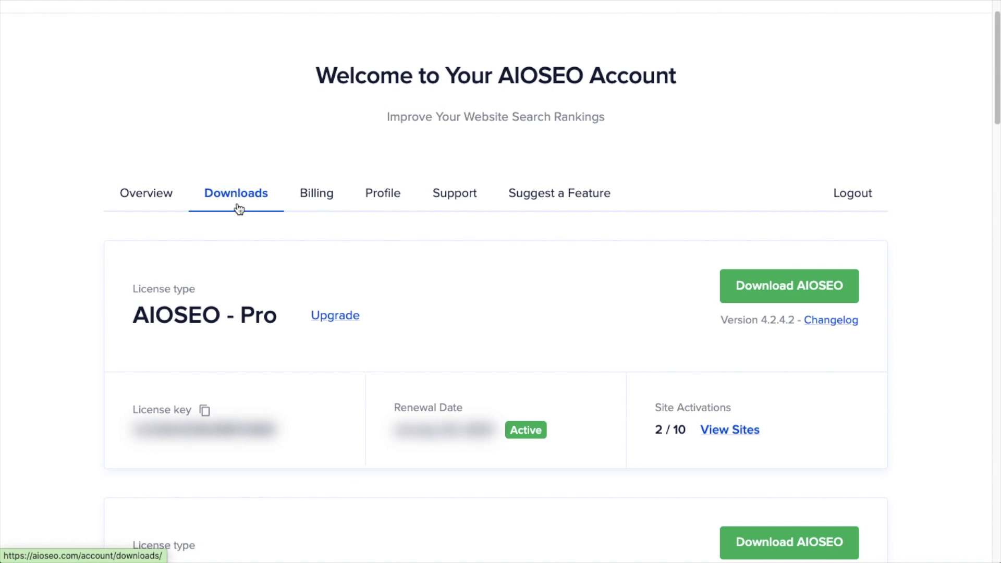
# Copy the AIOSEO - Pro license key from the account, paste it into the License Key field, connect it and save the changes
pyautogui.click(204, 411)
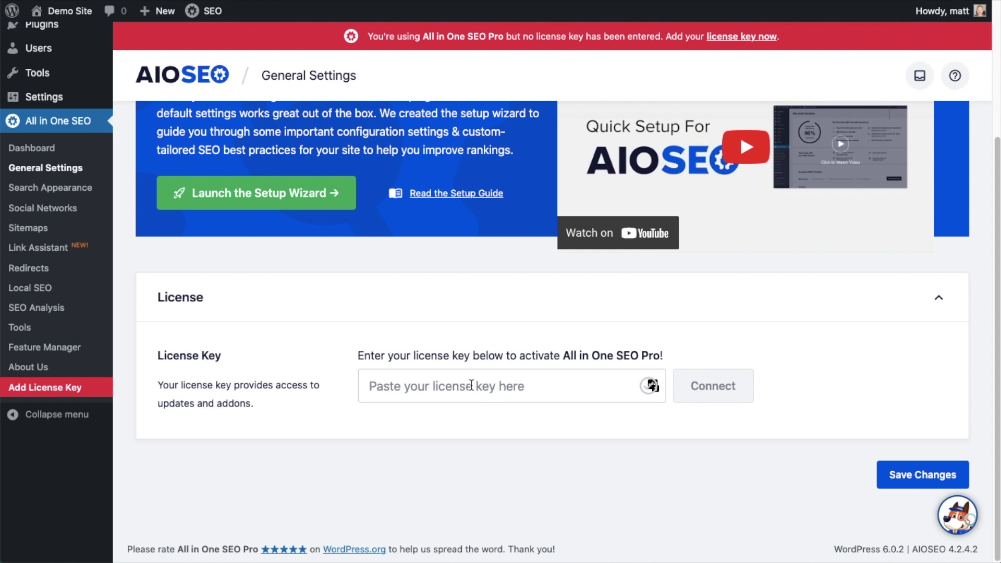
pyautogui.click(452, 386)
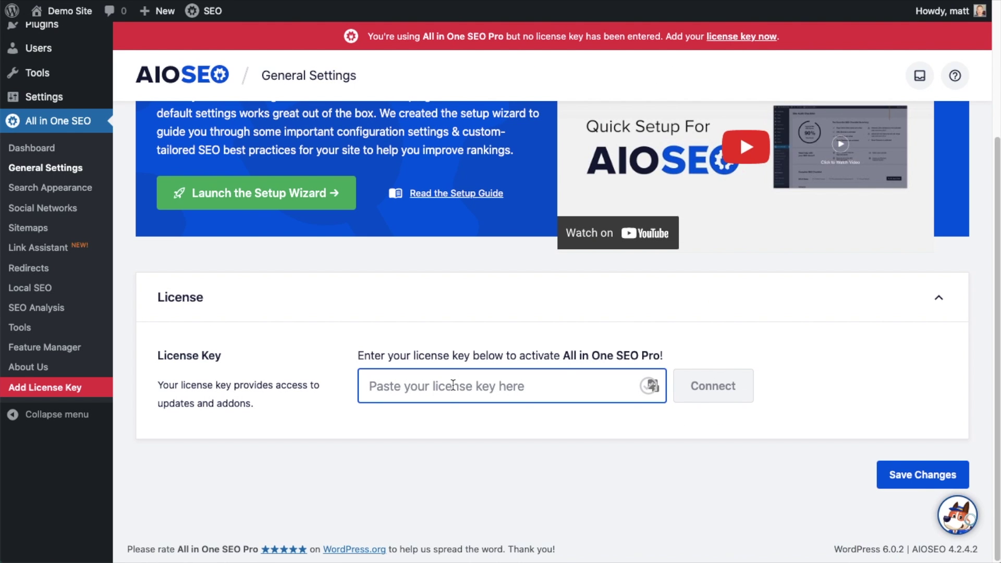
pyautogui.hotkey('ctrl', 'v')
pyautogui.click(719, 386)
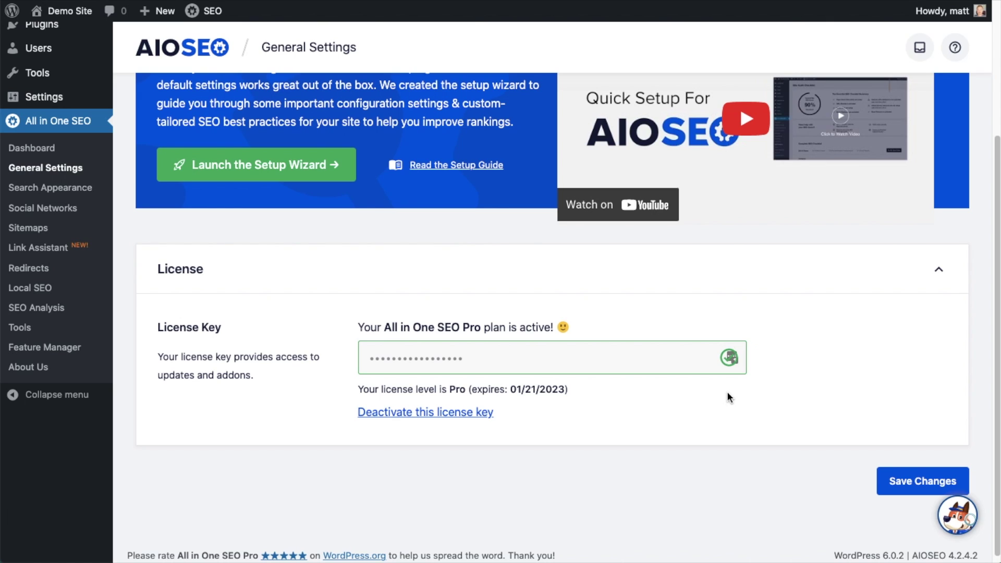
pyautogui.click(925, 480)
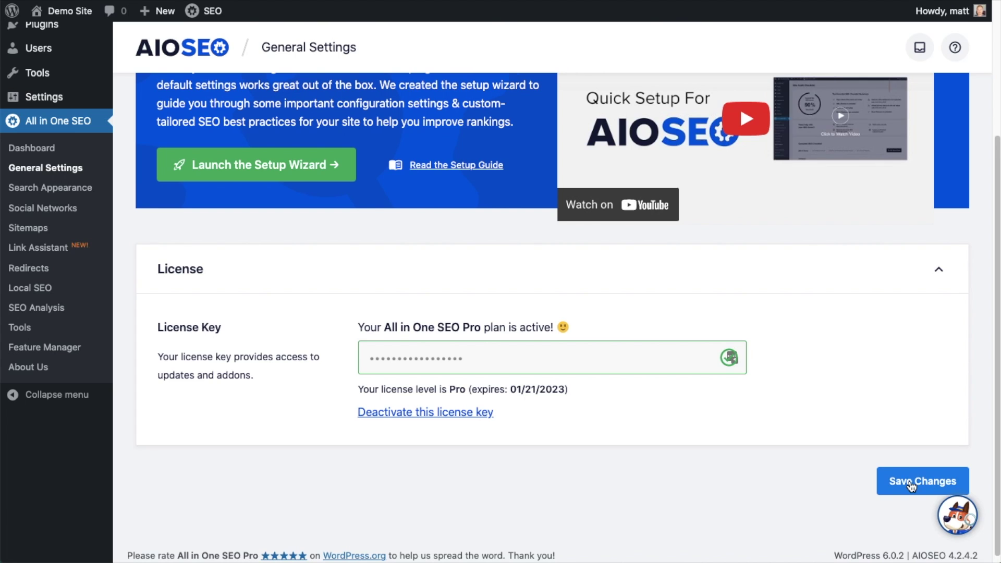
# Open the post "How To Set The SEO Title and Description Format" from the site's posts list for editing
pyautogui.scroll(5, 736, 393)
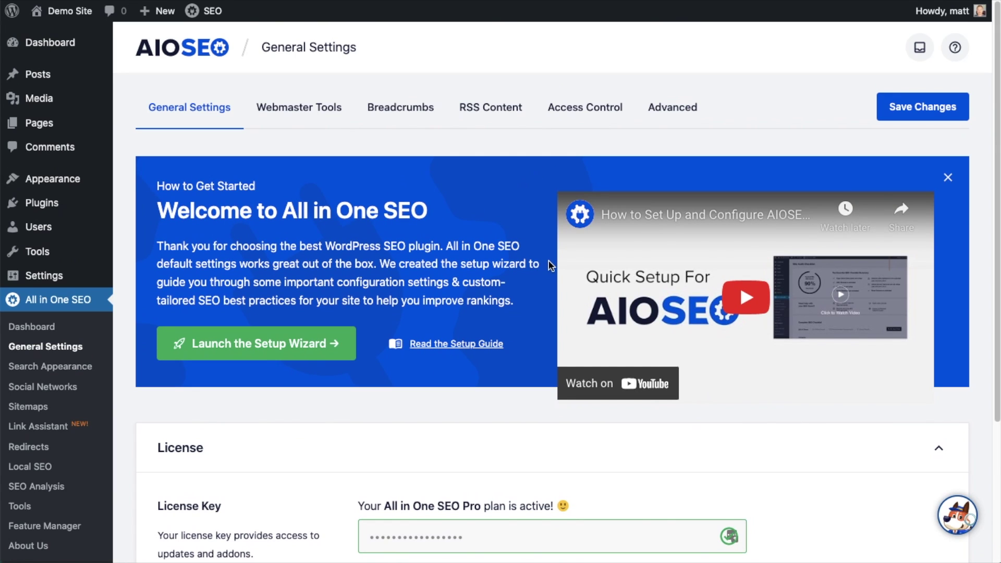
pyautogui.click(56, 50)
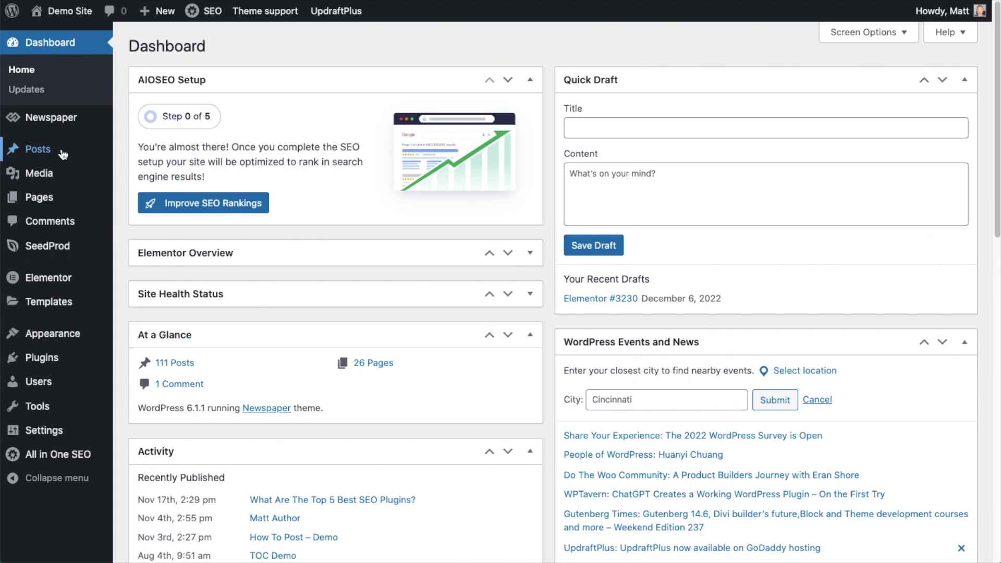
pyautogui.click(35, 152)
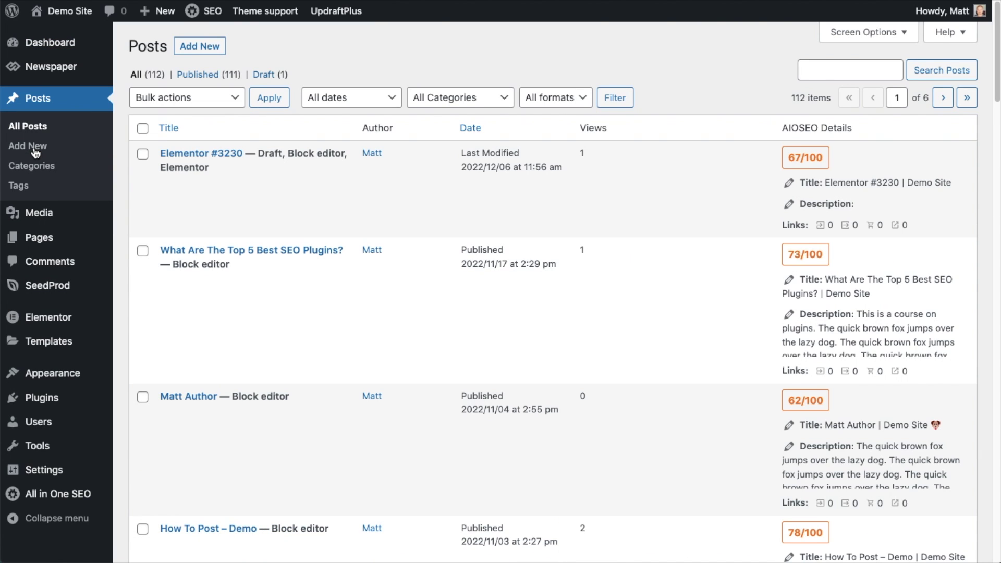
pyautogui.moveTo(198, 157)
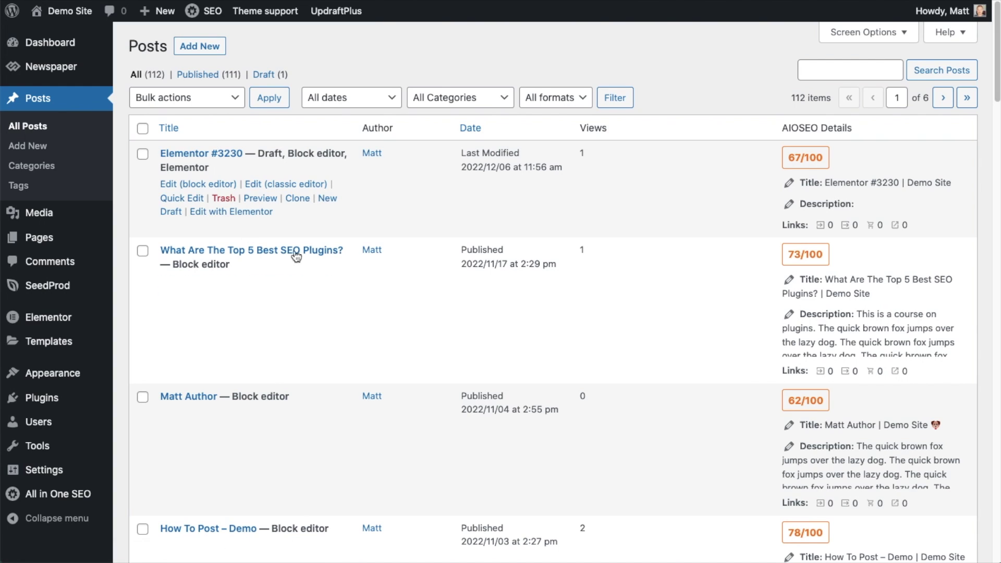
pyautogui.scroll(-3, 362, 271)
pyautogui.scroll(-4, 363, 272)
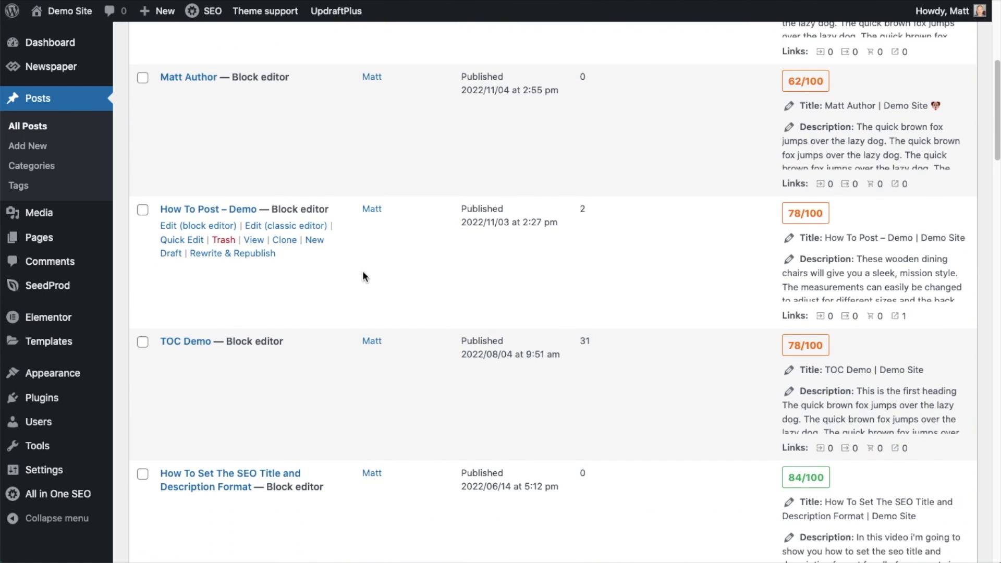
pyautogui.scroll(-2, 363, 272)
pyautogui.scroll(-3, 362, 270)
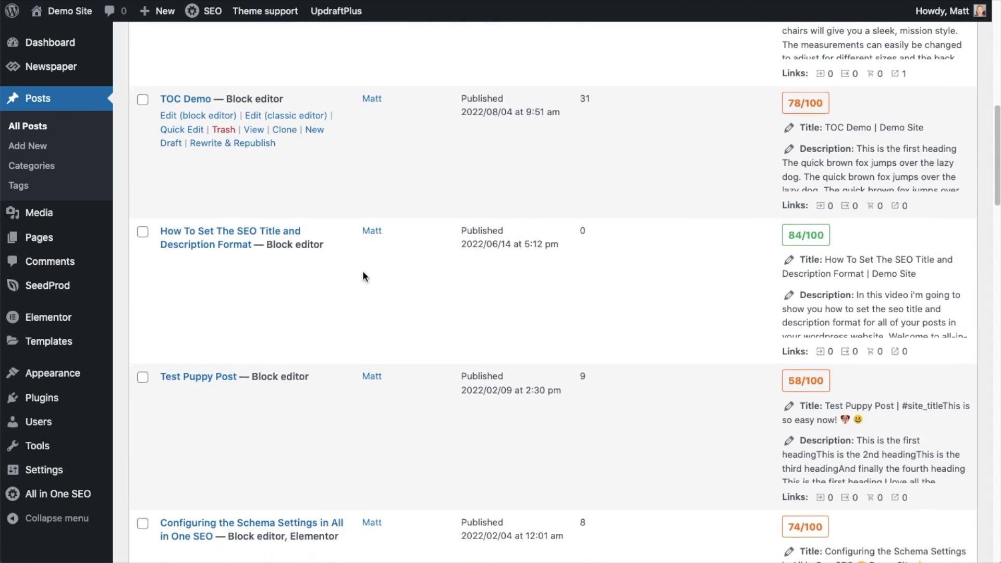
pyautogui.click(239, 232)
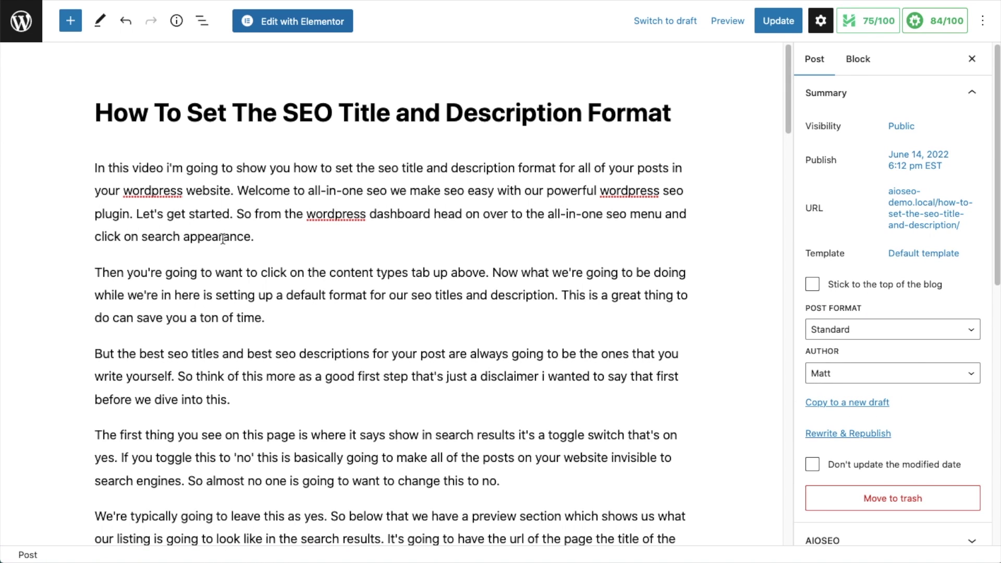
# Switch the post to the Elementor editor and open the AIOSEO General section of its post settings
pyautogui.scroll(-20, 222, 238)
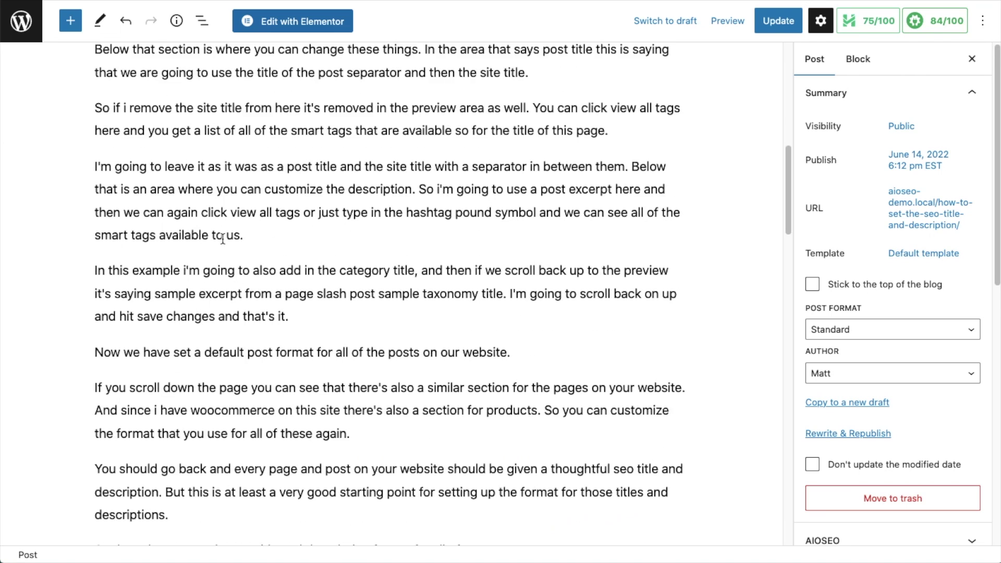
pyautogui.scroll(-5, 222, 238)
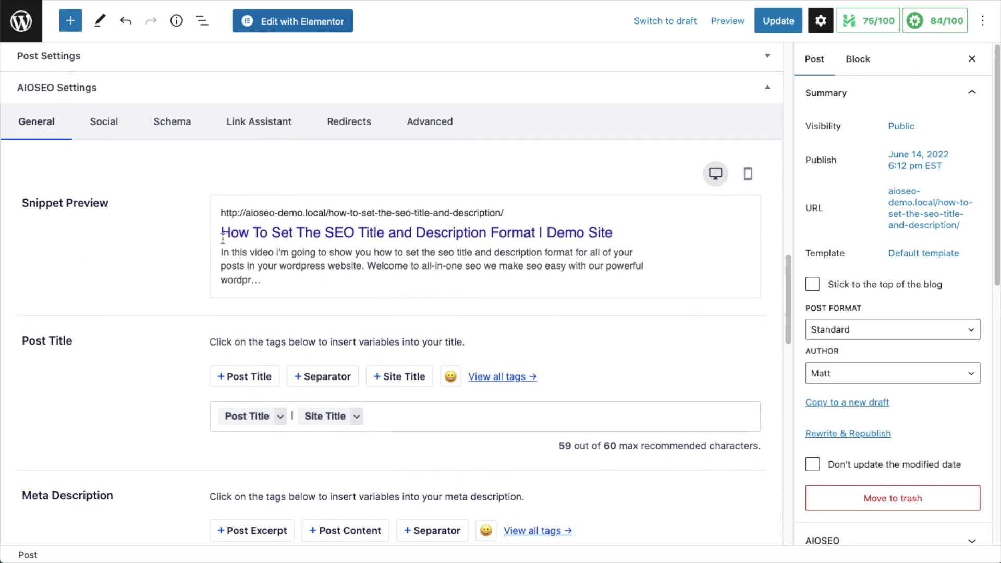
pyautogui.scroll(-1, 223, 238)
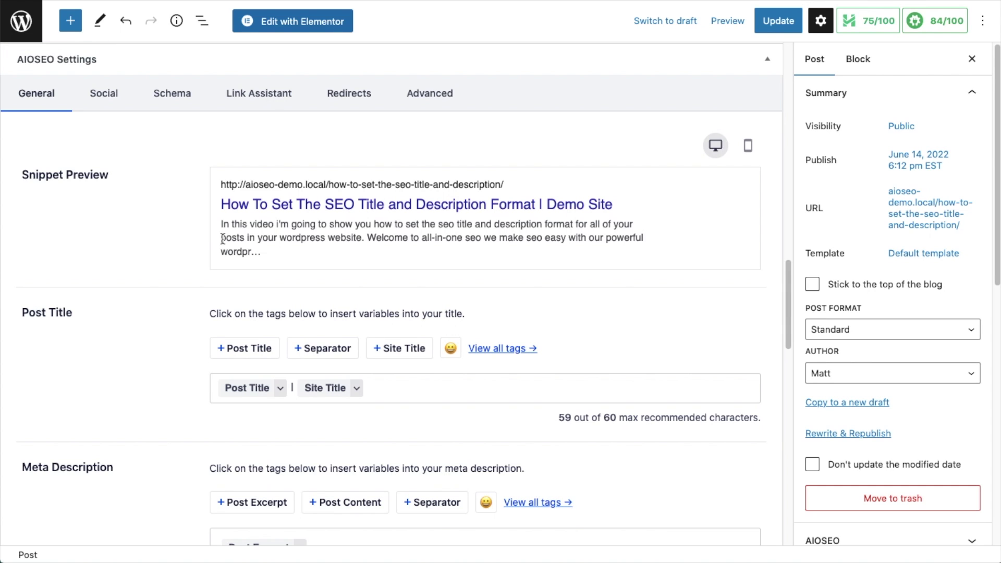
pyautogui.scroll(15, 223, 239)
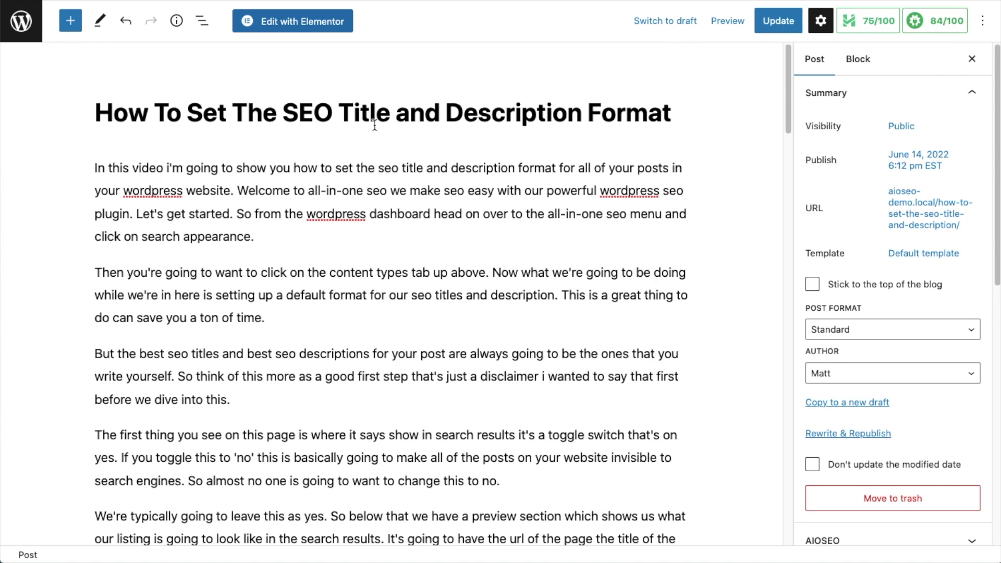
pyautogui.click(295, 22)
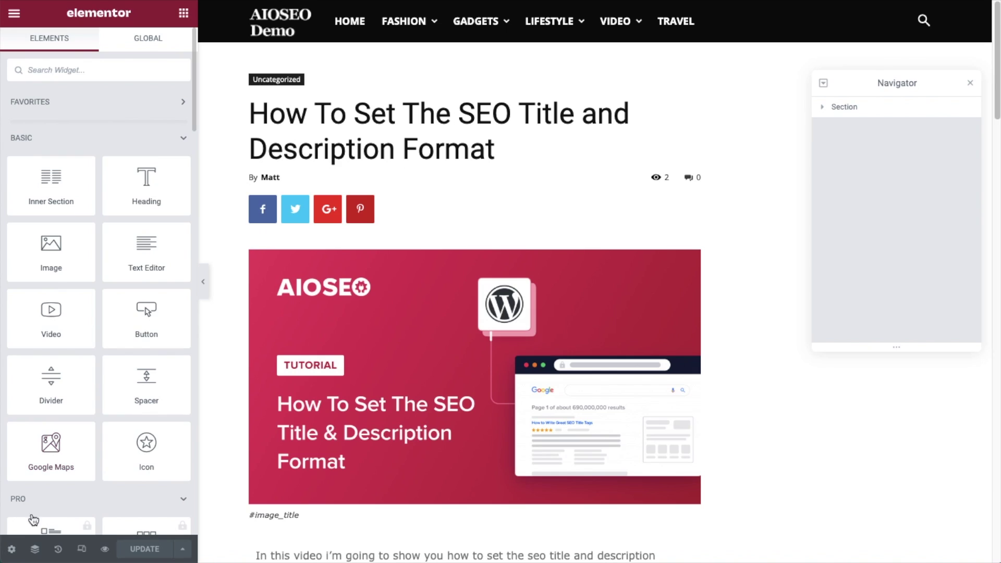
pyautogui.click(12, 550)
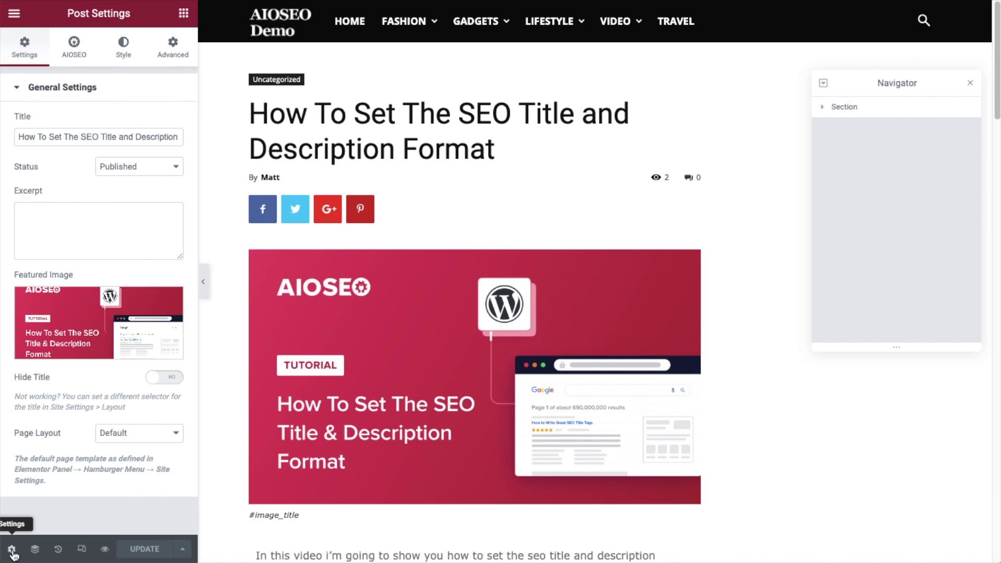
pyautogui.click(86, 54)
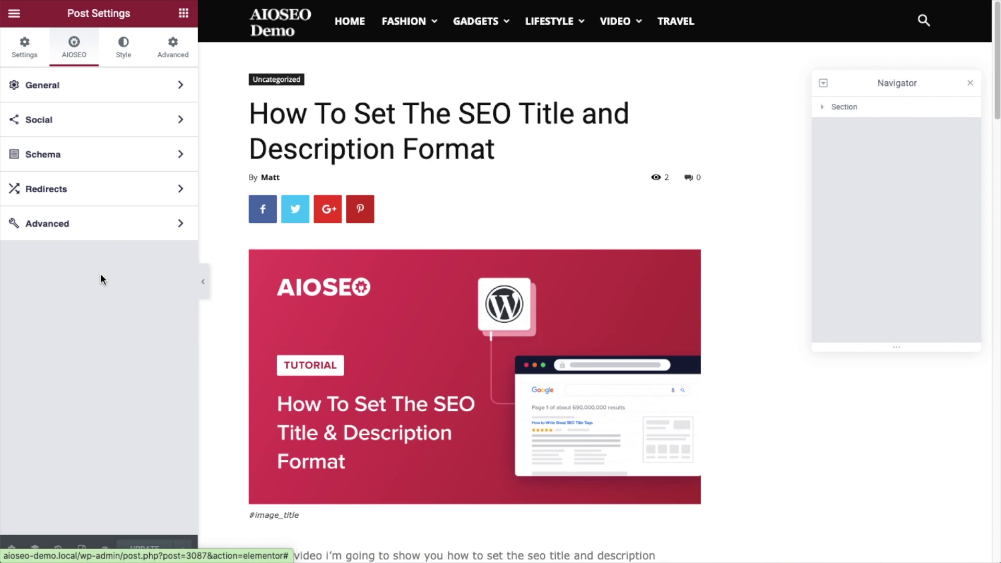
pyautogui.click(87, 93)
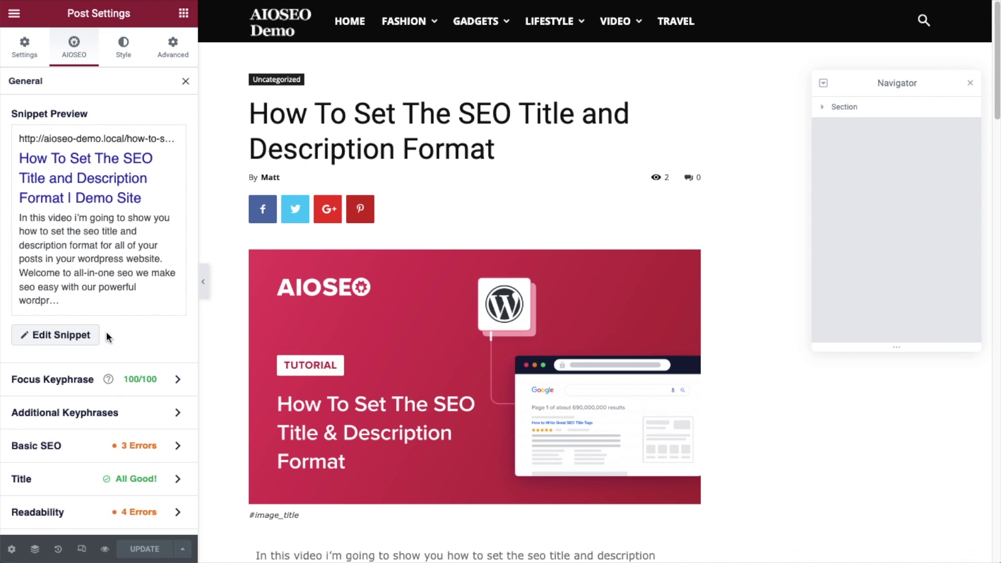
# Add a grinning face emoji at the start and end of the snippet's Post Title and close the Preview Snippet Editor
pyautogui.click(33, 338)
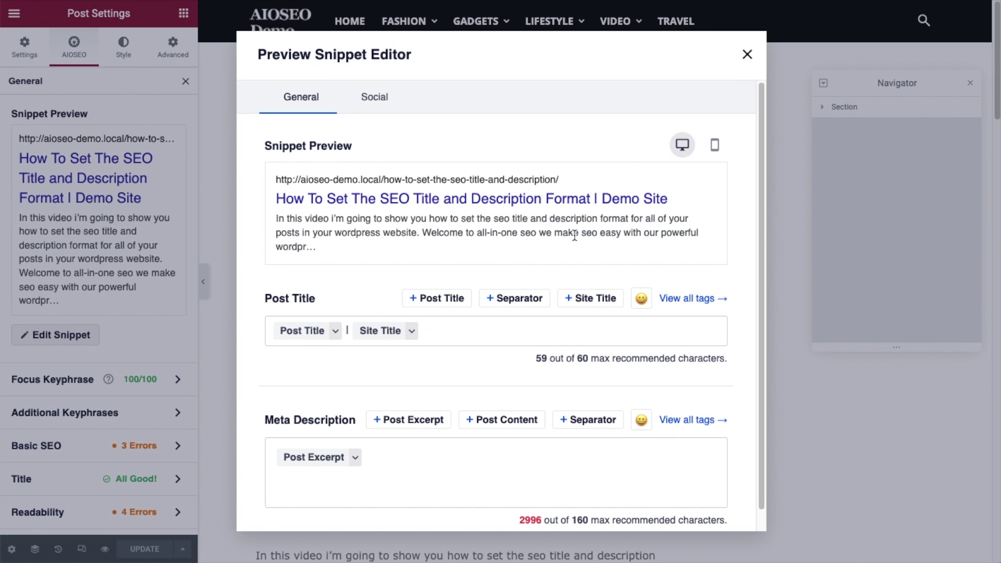
pyautogui.scroll(-1, 574, 235)
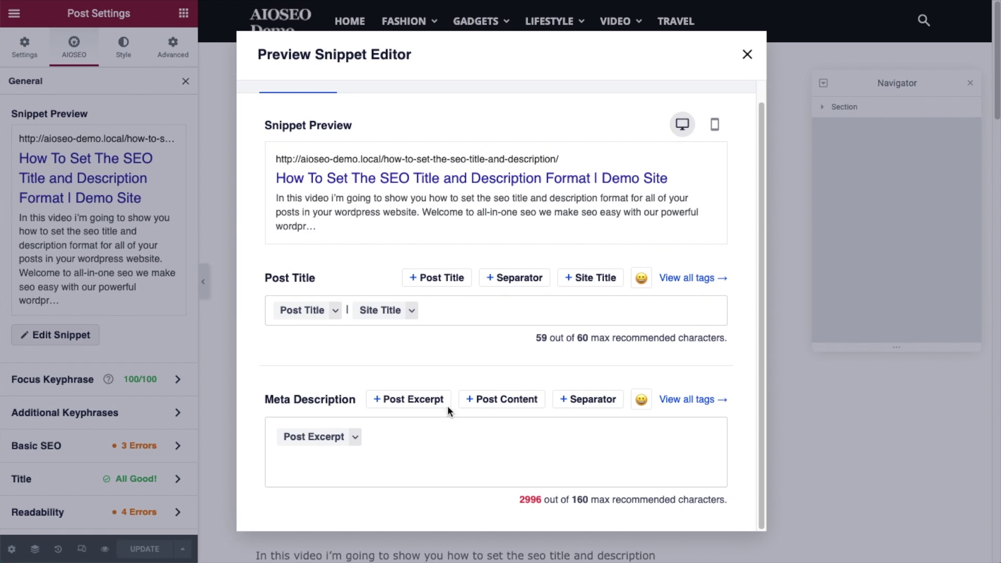
pyautogui.click(272, 311)
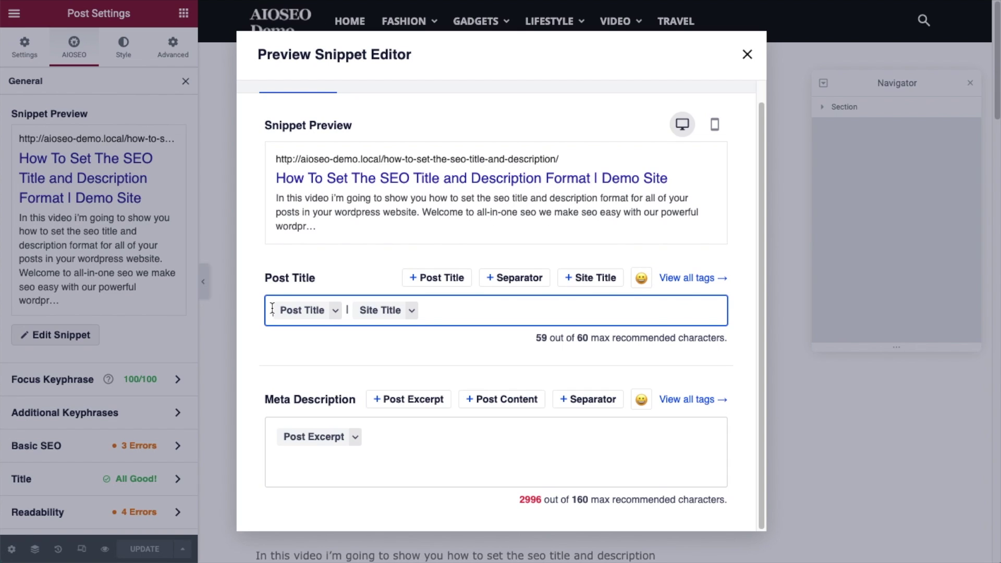
pyautogui.click(642, 280)
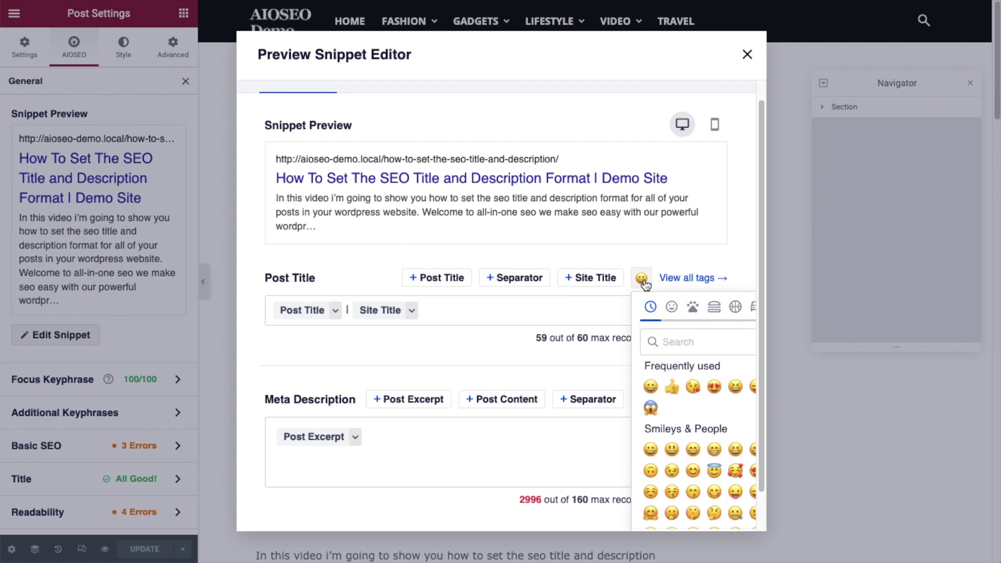
pyautogui.click(651, 387)
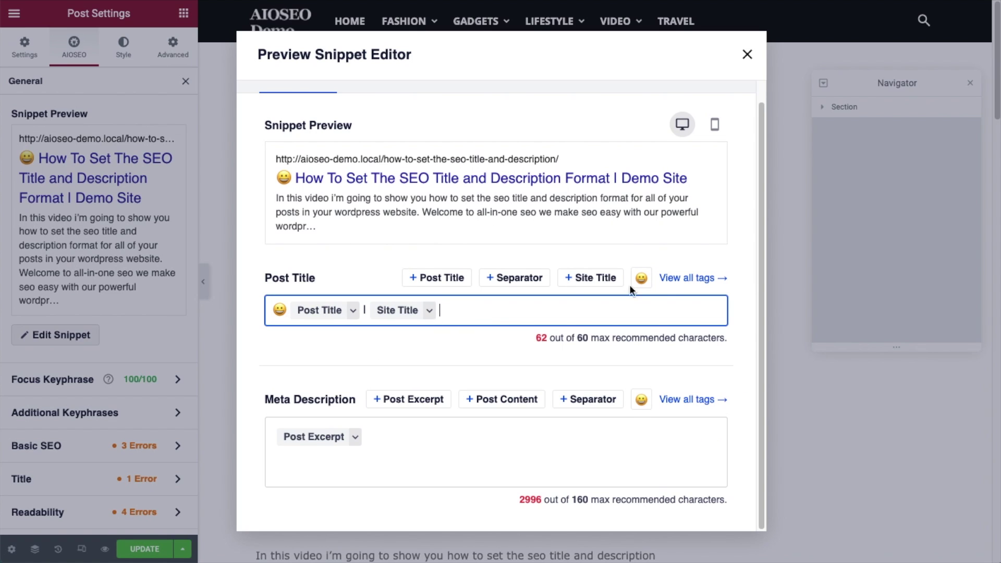
pyautogui.click(641, 277)
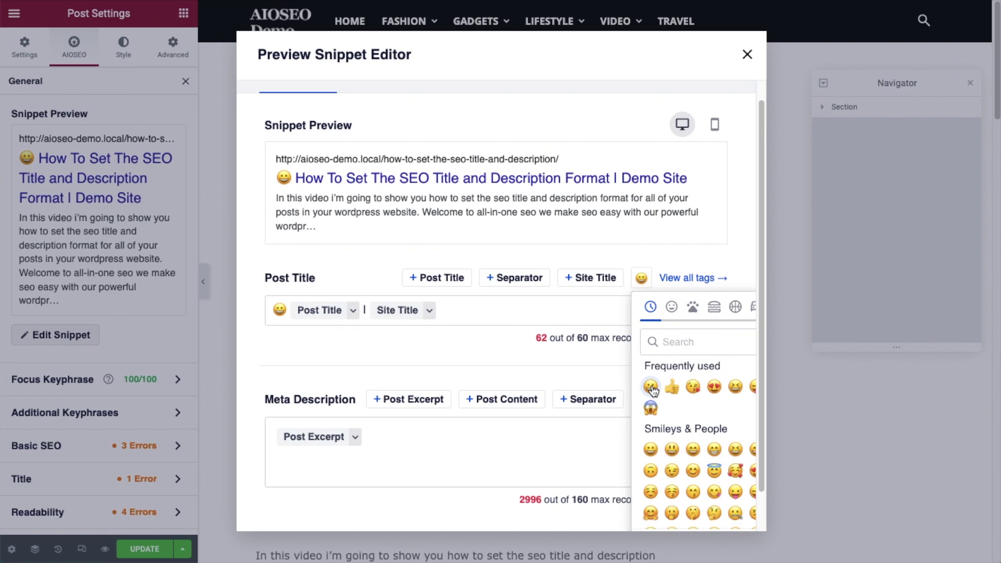
pyautogui.click(650, 386)
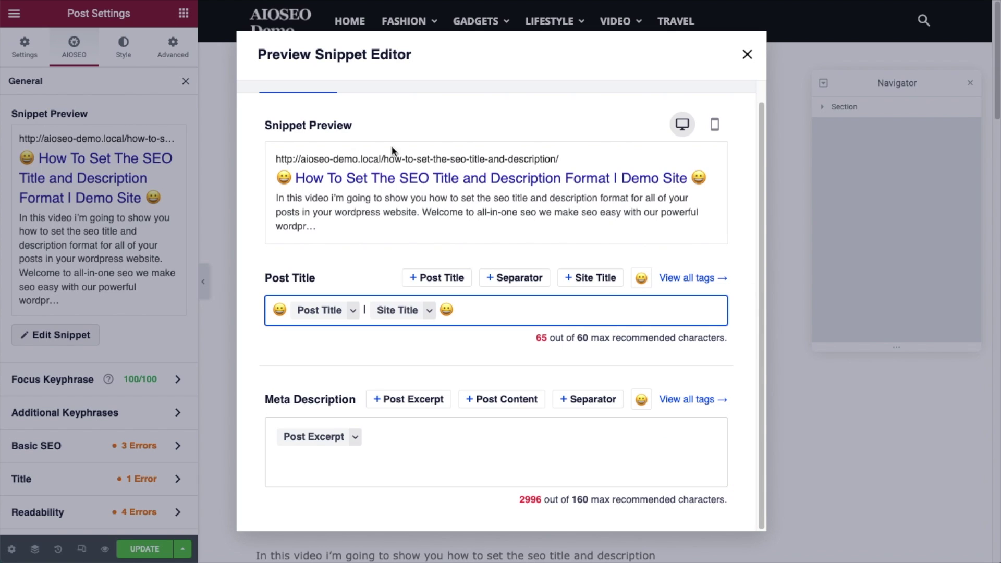
pyautogui.click(748, 55)
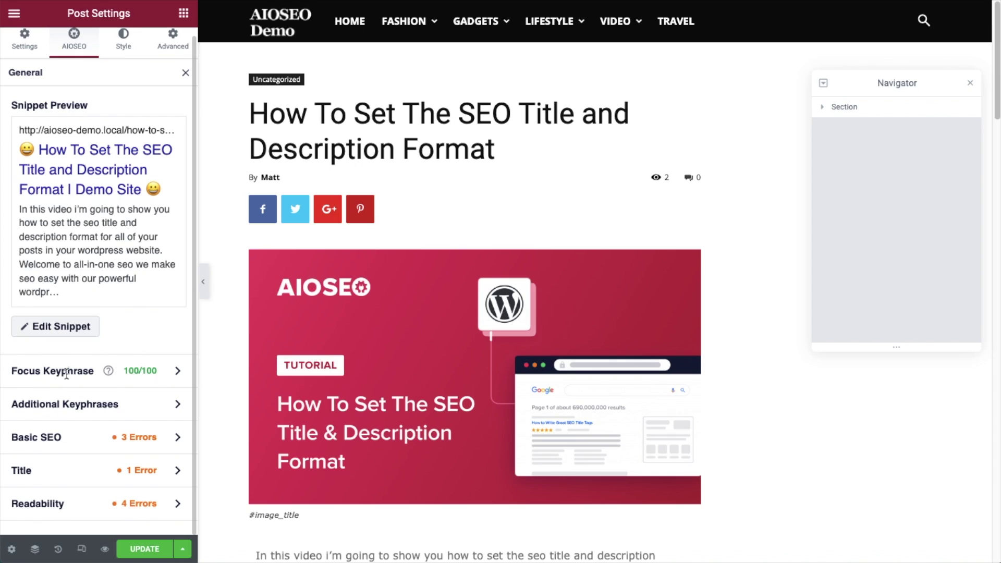
# Examine the Focus Keyphrase checks and the Additional Keyphrases section of the post, collapsing each one after viewing
pyautogui.click(177, 372)
pyautogui.scroll(-3, 178, 375)
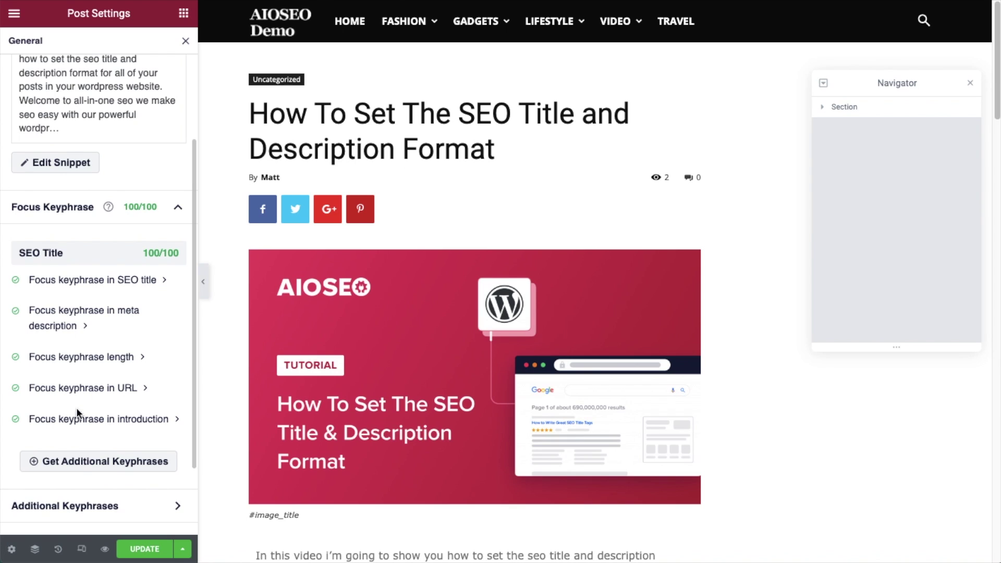
pyautogui.click(179, 210)
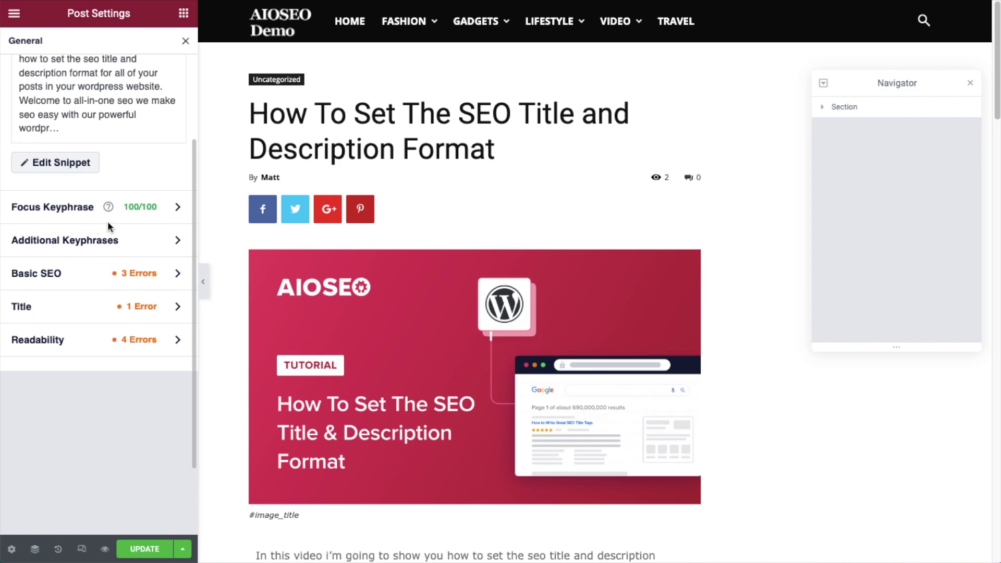
pyautogui.click(79, 251)
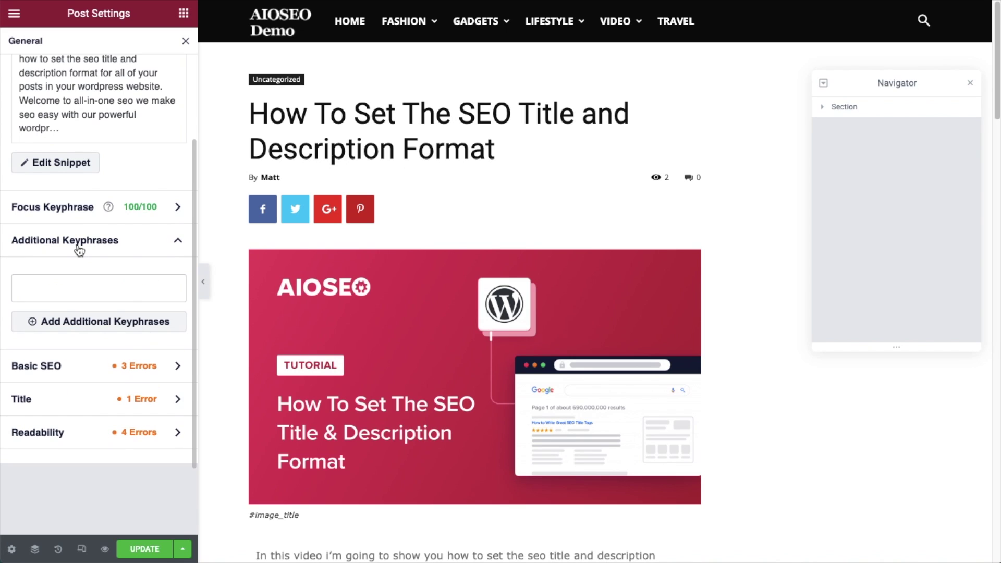
pyautogui.click(177, 241)
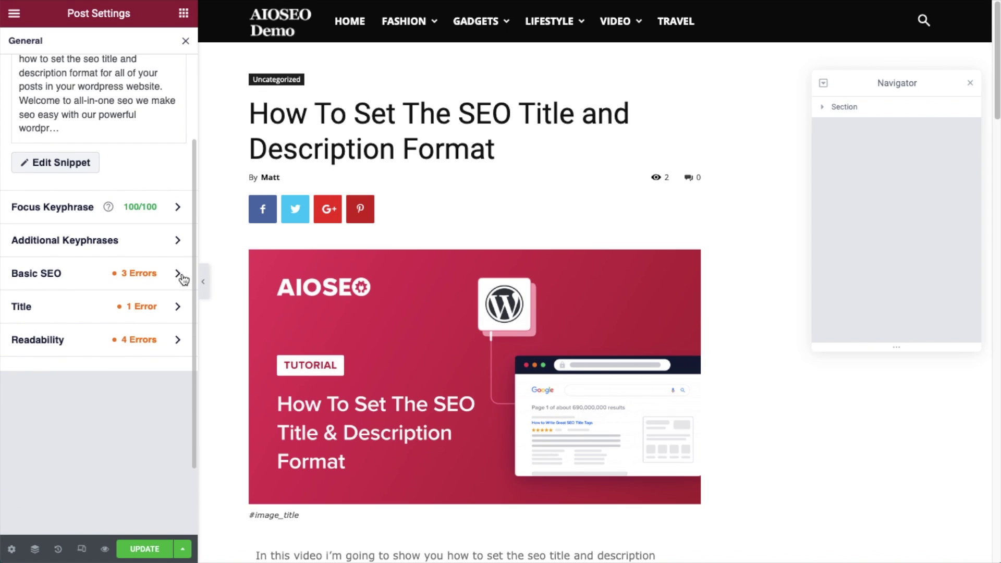
# Review the Basic SEO checks for the post, including meta description length, internal links and external links, and collapse the section
pyautogui.click(178, 274)
pyautogui.scroll(-3, 155, 318)
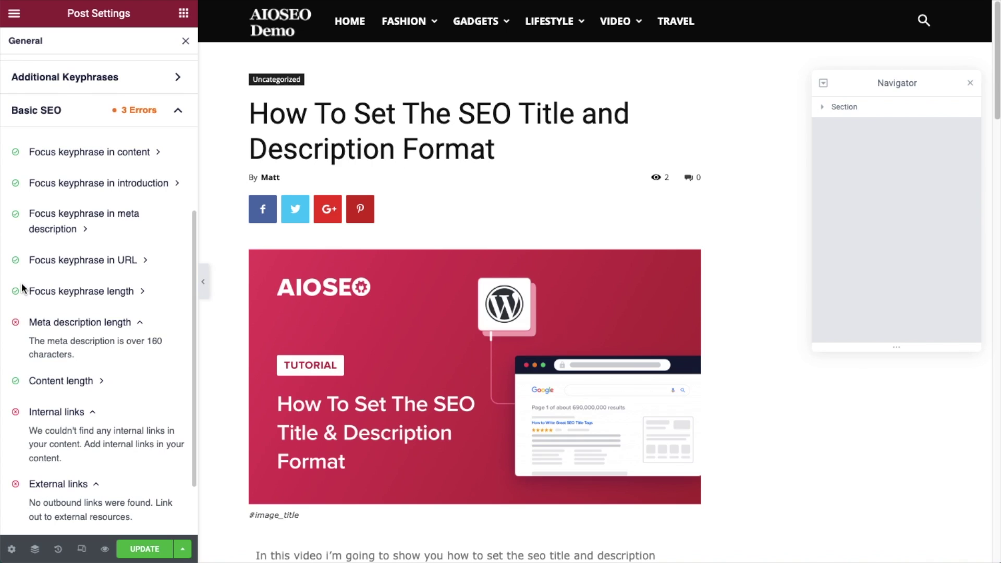
pyautogui.scroll(-1, 51, 298)
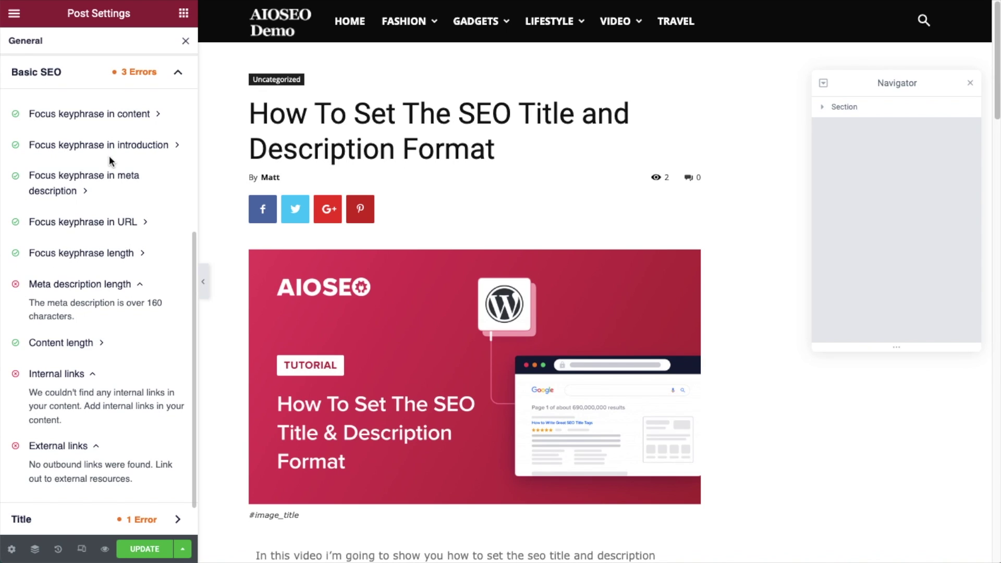
pyautogui.scroll(-1, 112, 272)
pyautogui.scroll(1, 111, 267)
pyautogui.scroll(-1, 111, 267)
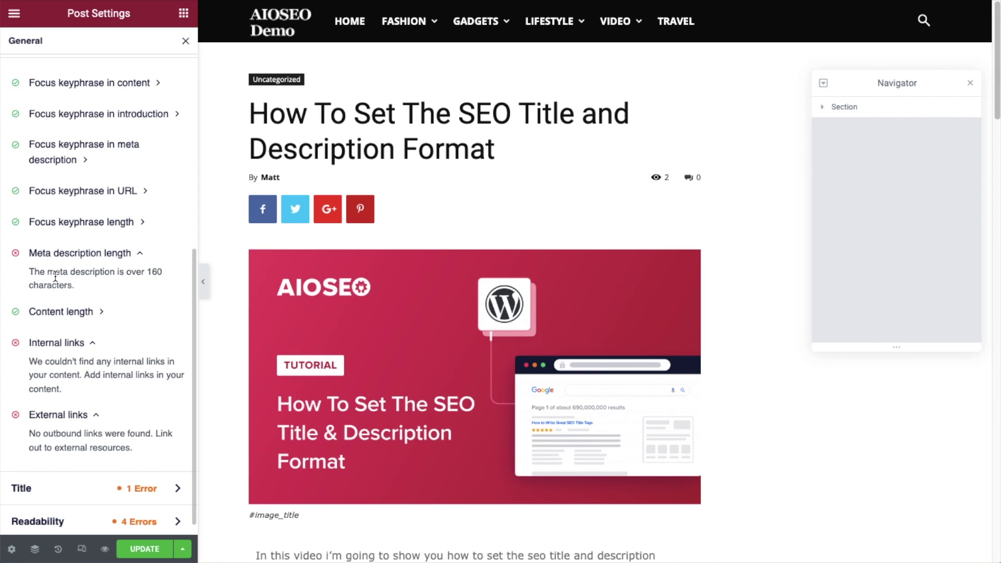
pyautogui.scroll(2, 108, 277)
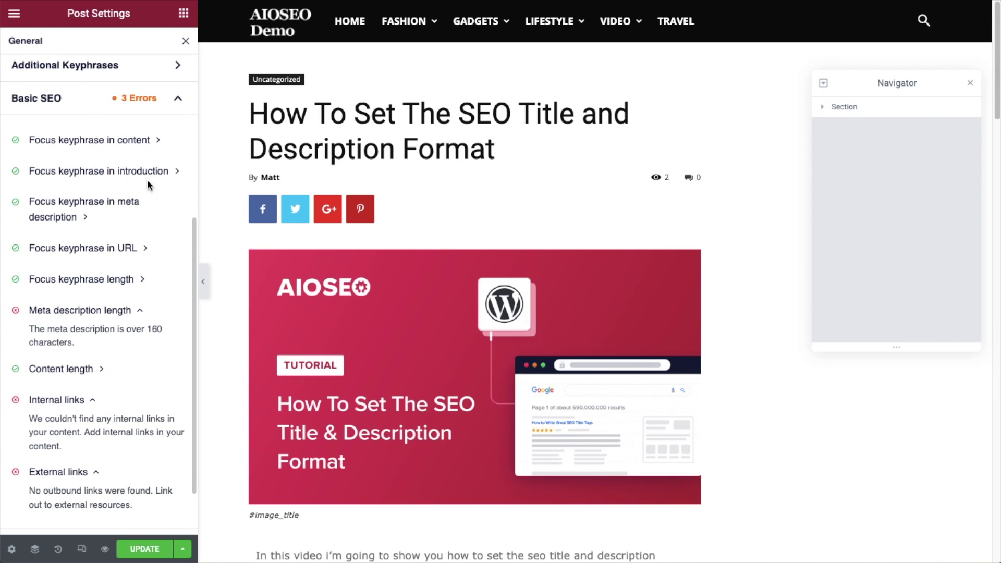
pyautogui.click(177, 102)
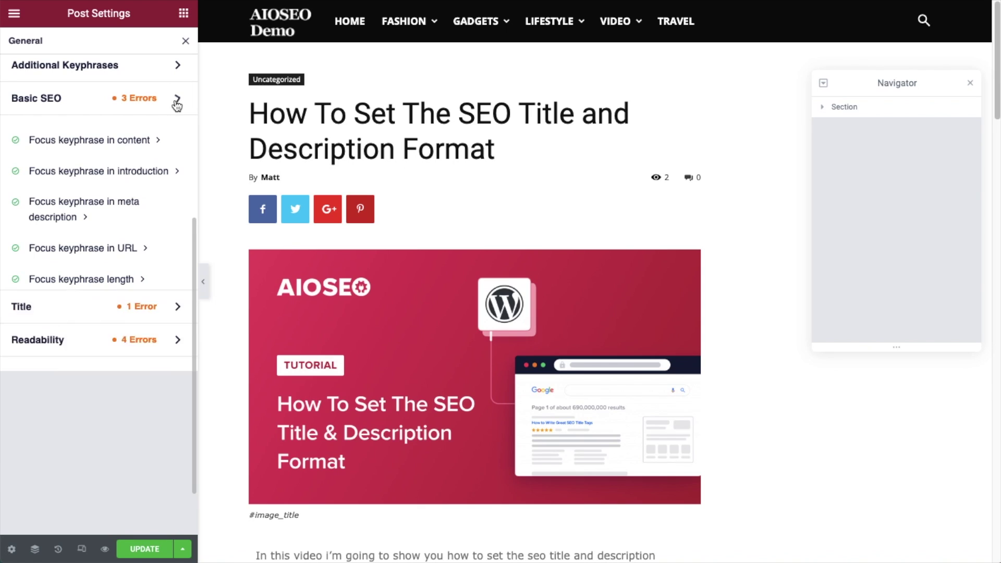
# Review the post's Title checks and its Readability checks, such as sentence length, passive voice and subheading distribution
pyautogui.click(179, 135)
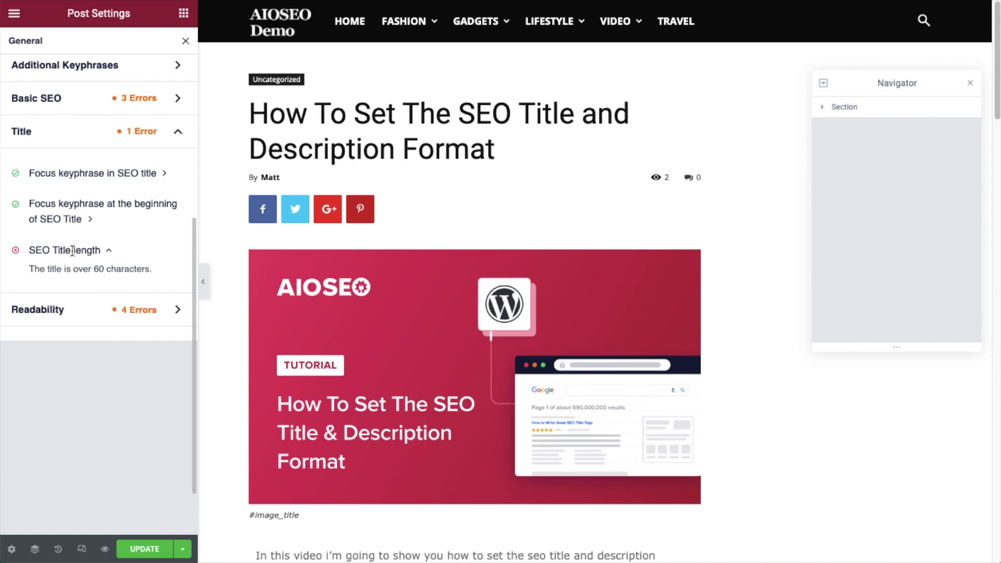
pyautogui.click(179, 135)
pyautogui.click(177, 166)
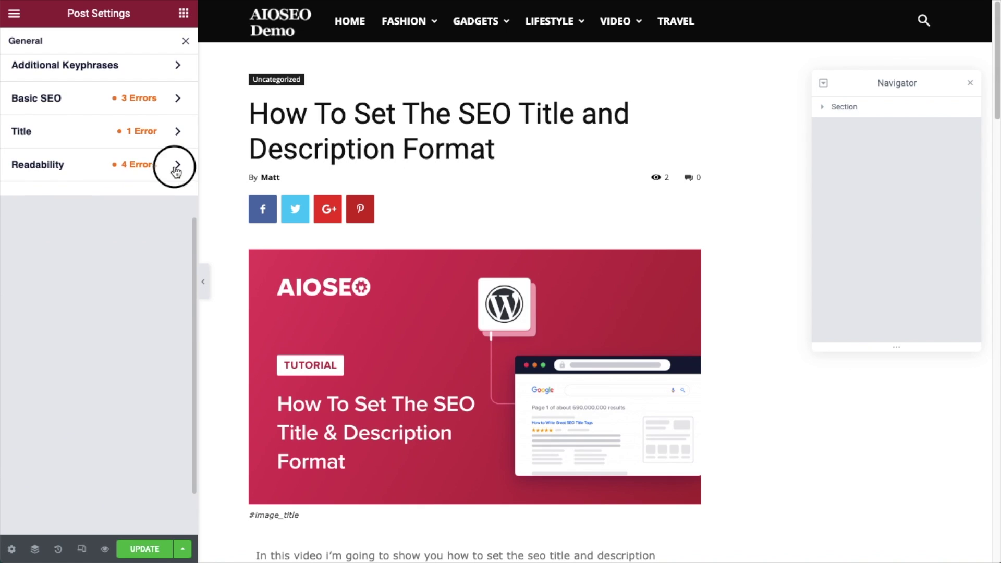
pyautogui.scroll(-1, 115, 281)
pyautogui.scroll(-4, 115, 281)
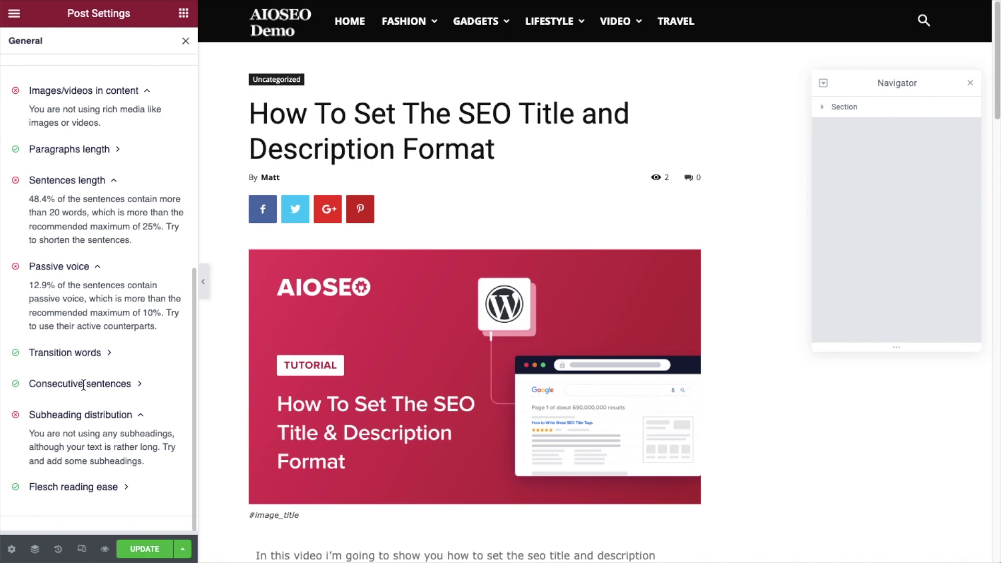
pyautogui.scroll(-1, 83, 385)
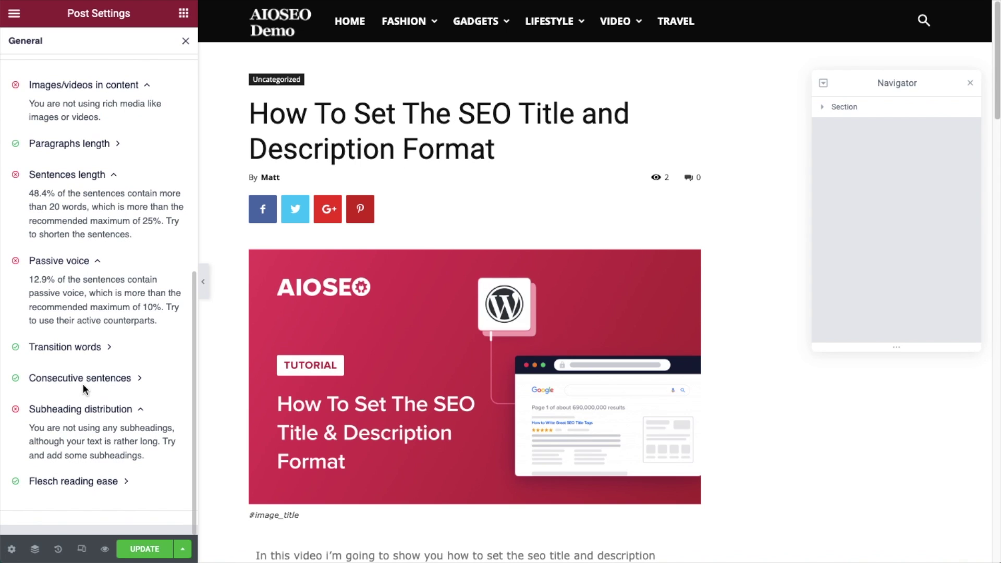
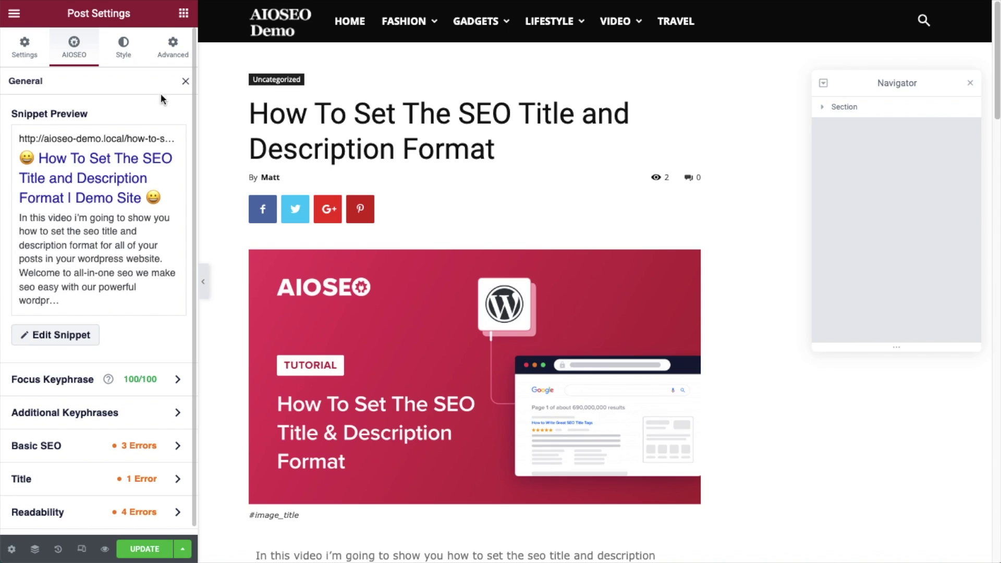
# Leave the General section and open the Facebook snippet editor from the AIOSEO Social settings
pyautogui.click(186, 82)
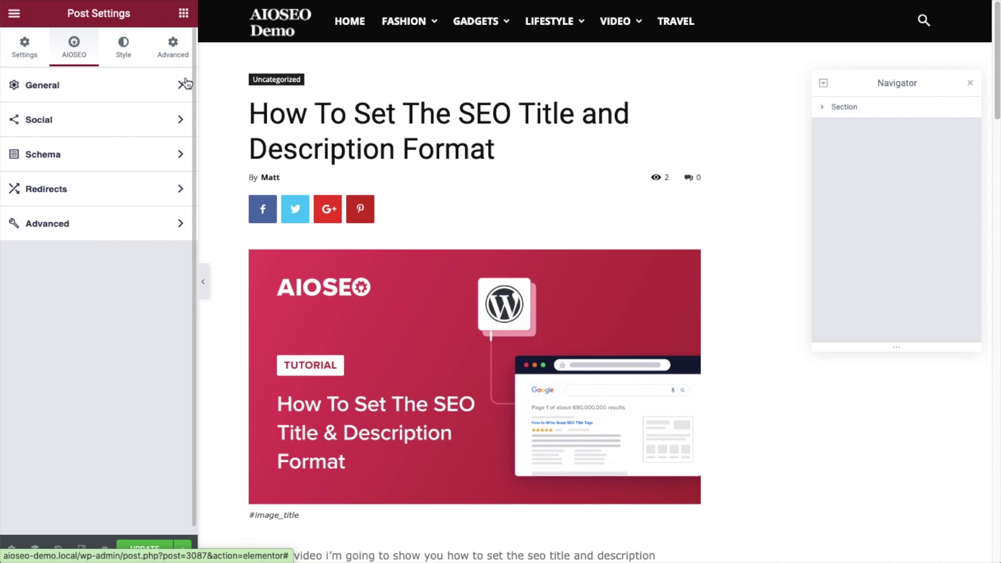
pyautogui.click(98, 119)
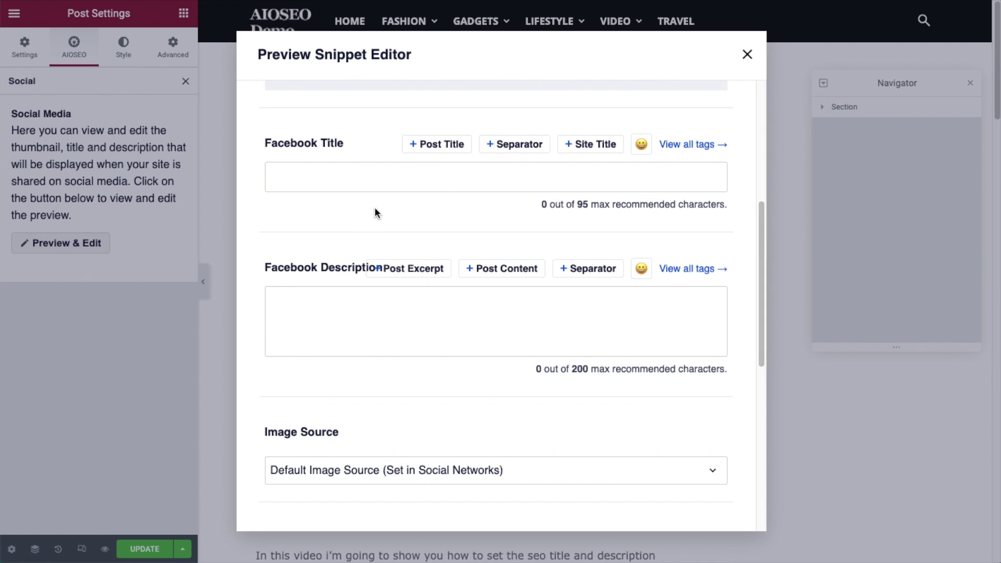
pyautogui.scroll(5, 374, 207)
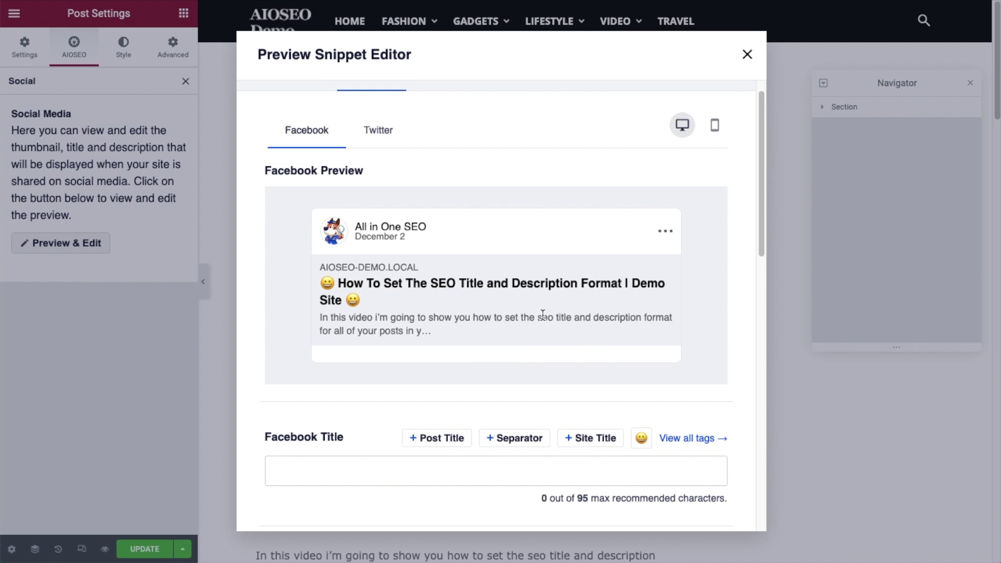
pyautogui.scroll(-3, 542, 314)
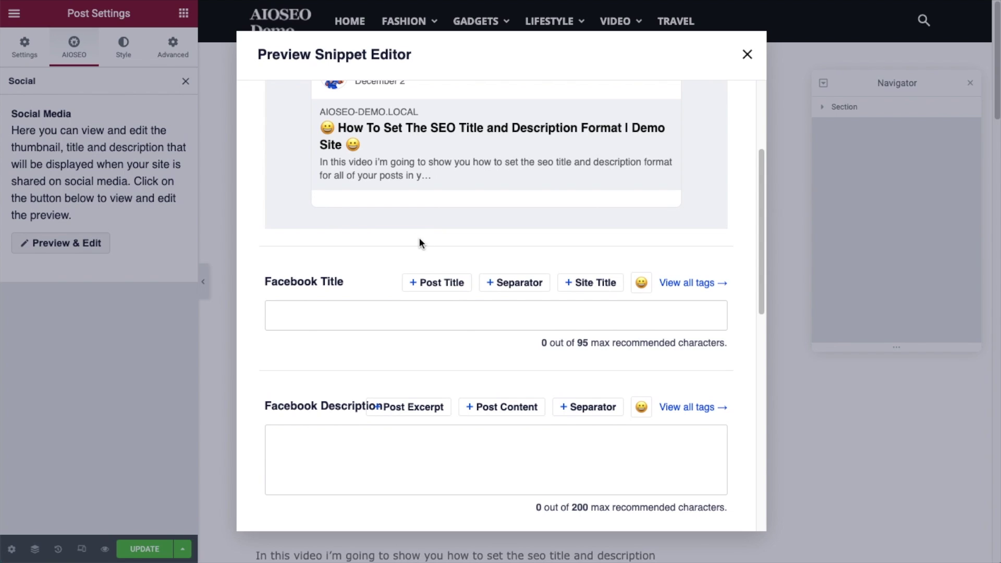
# Build the Facebook Title from the Post Title, Separator and Site Title tags followed by a grinning face emoji
pyautogui.click(344, 313)
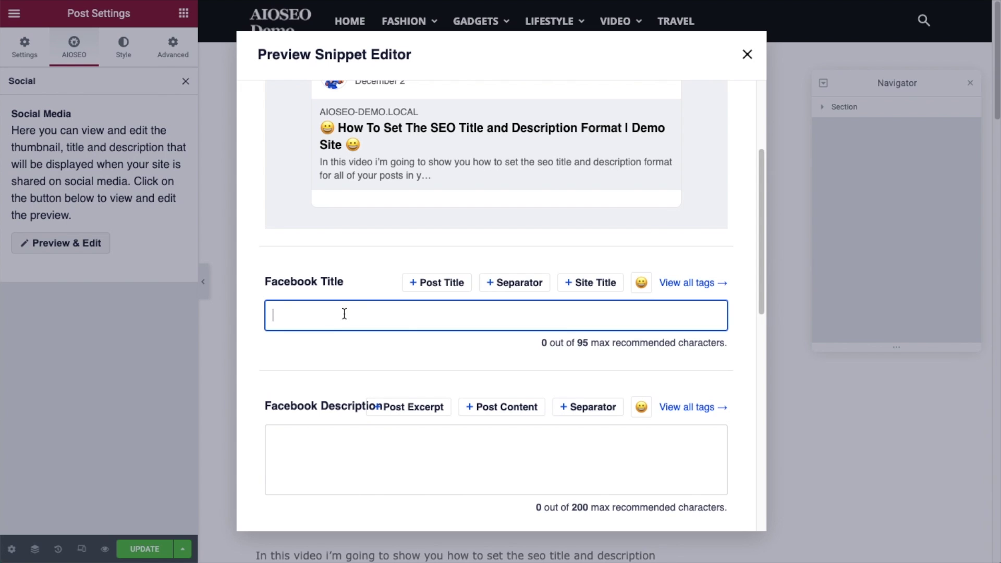
pyautogui.click(433, 282)
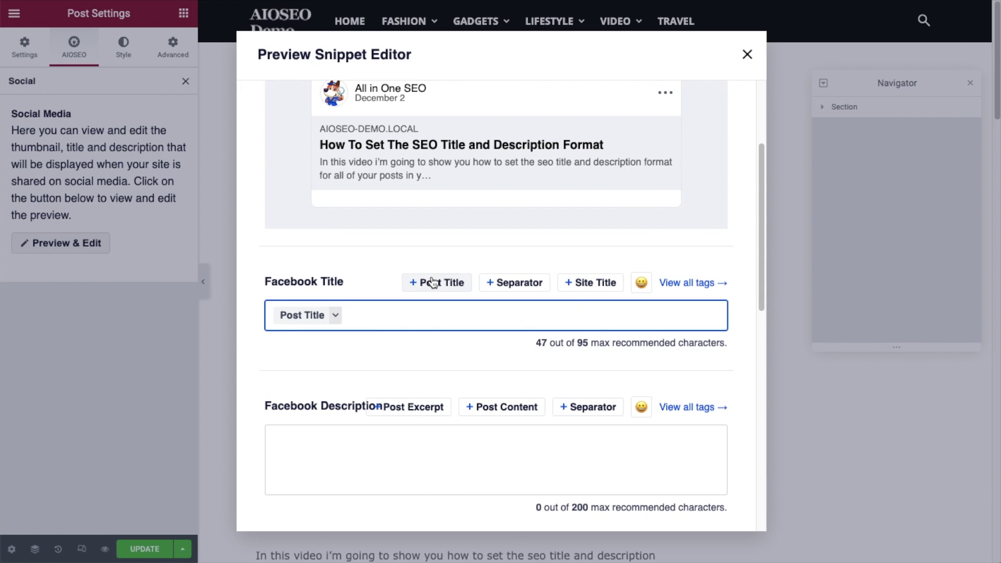
pyautogui.click(506, 283)
pyautogui.click(594, 284)
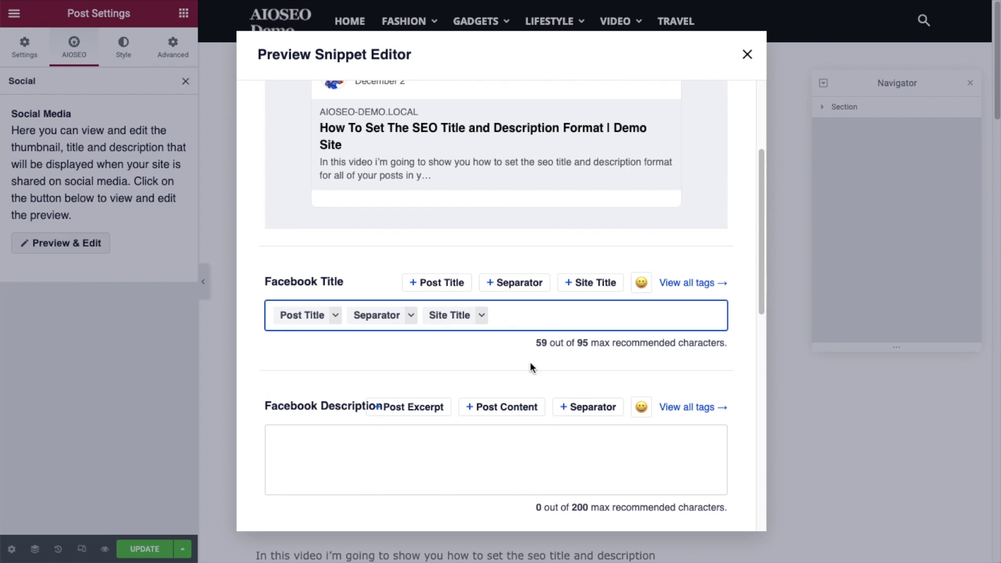
pyautogui.click(641, 282)
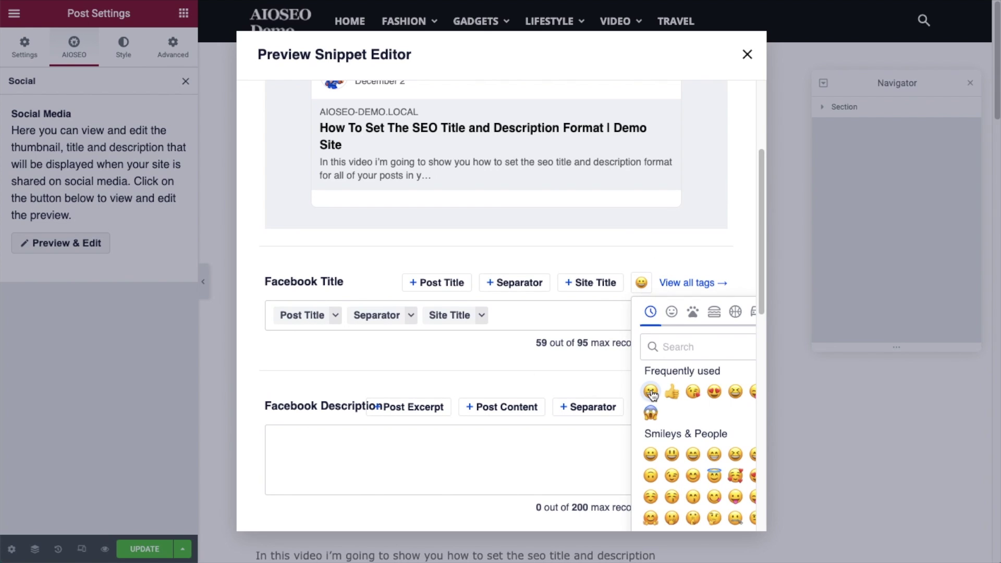
pyautogui.click(650, 391)
# Replace the entire Facebook Title with "My own custom title" and check it in the Facebook preview
pyautogui.click(521, 315)
pyautogui.moveTo(522, 315); pyautogui.dragTo(258, 315)
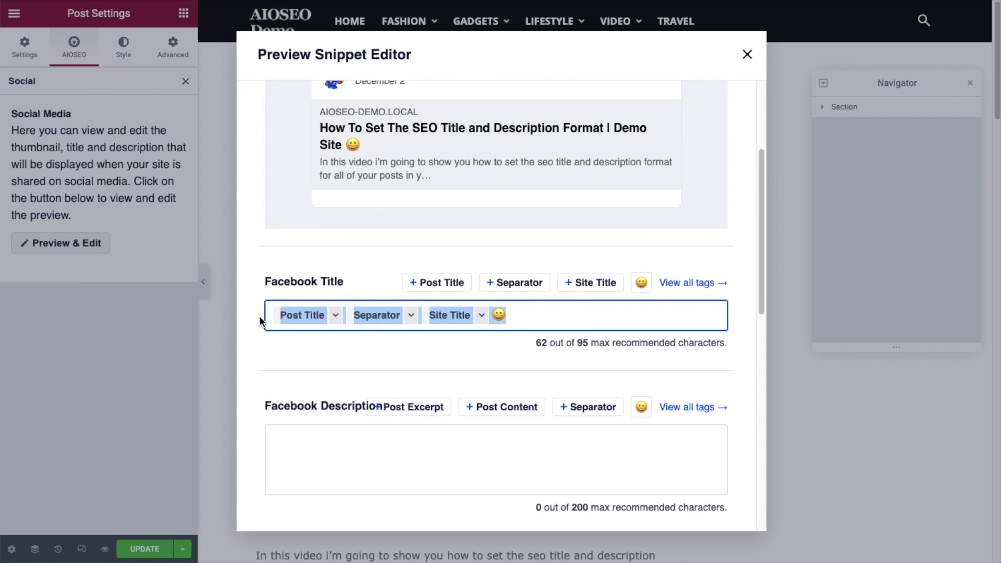
pyautogui.write('My own custom title')
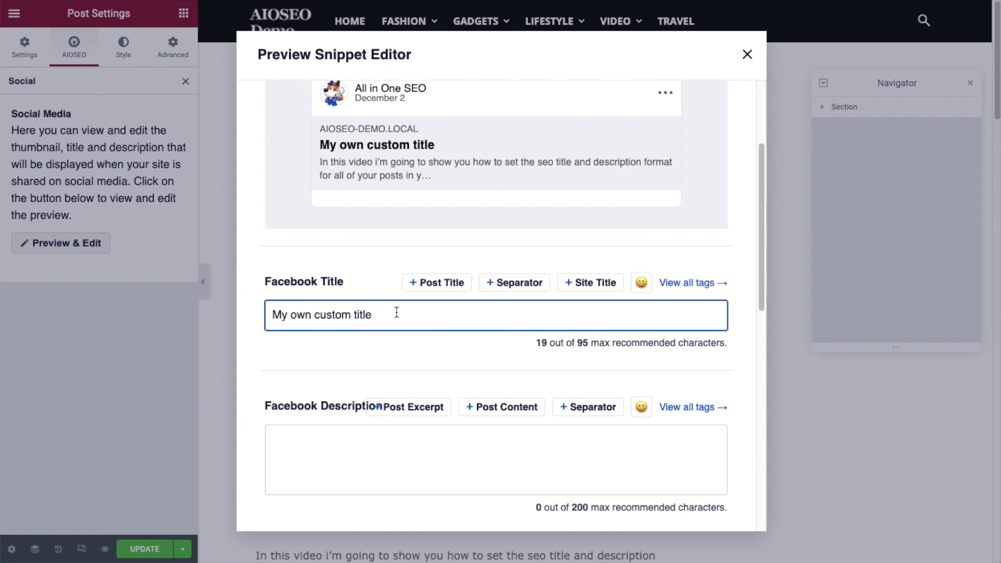
pyautogui.scroll(1, 395, 309)
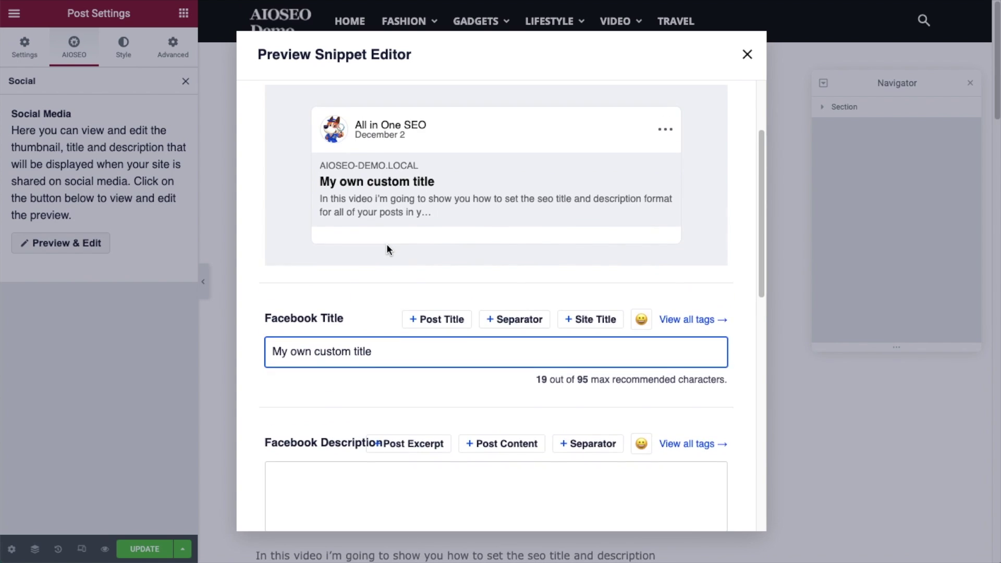
# Examine the Image Source choices for the Facebook snippet, keeping Default Image Source (Set in Social Networks)
pyautogui.scroll(-4, 386, 287)
pyautogui.scroll(-6, 392, 310)
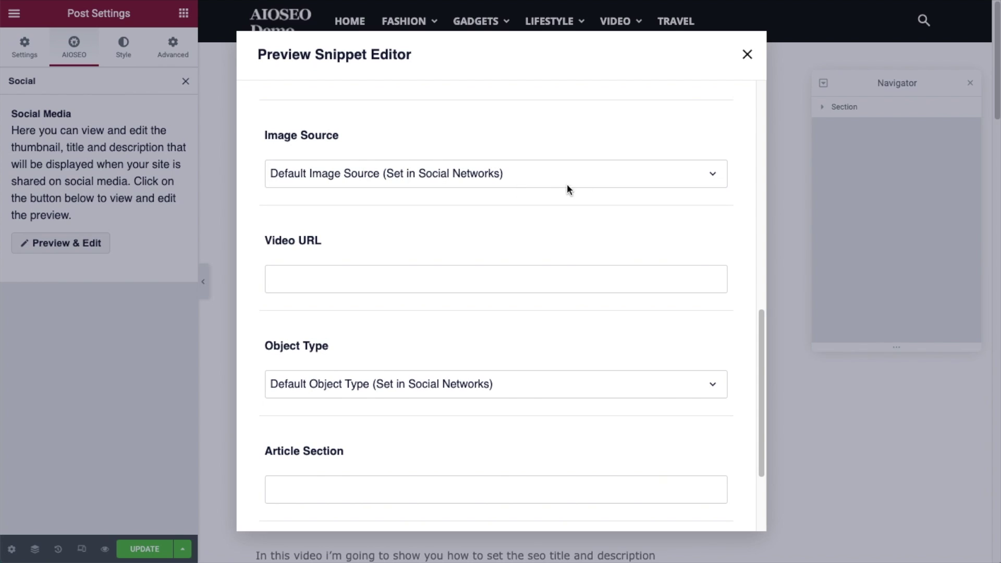
pyautogui.click(711, 178)
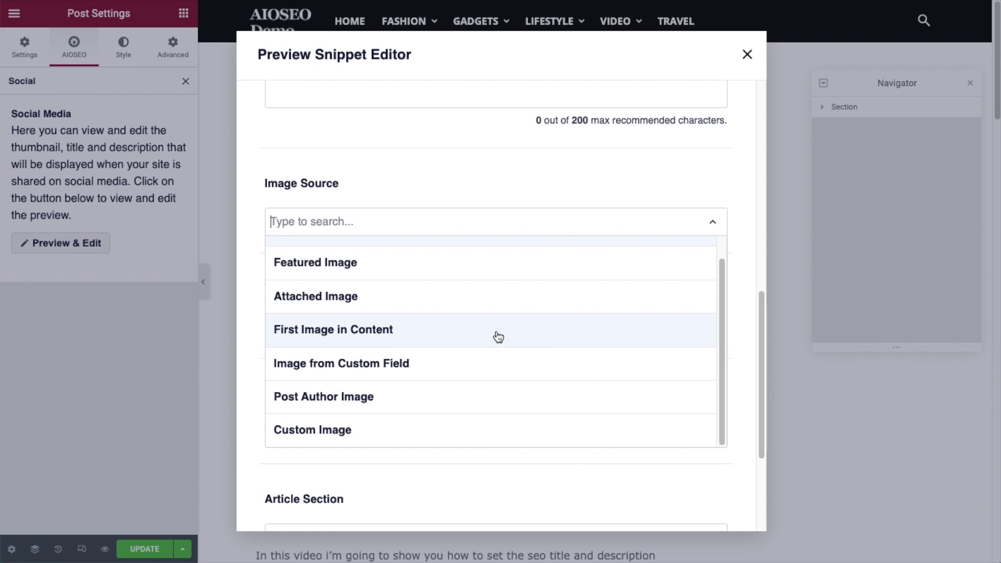
pyautogui.scroll(-1, 482, 365)
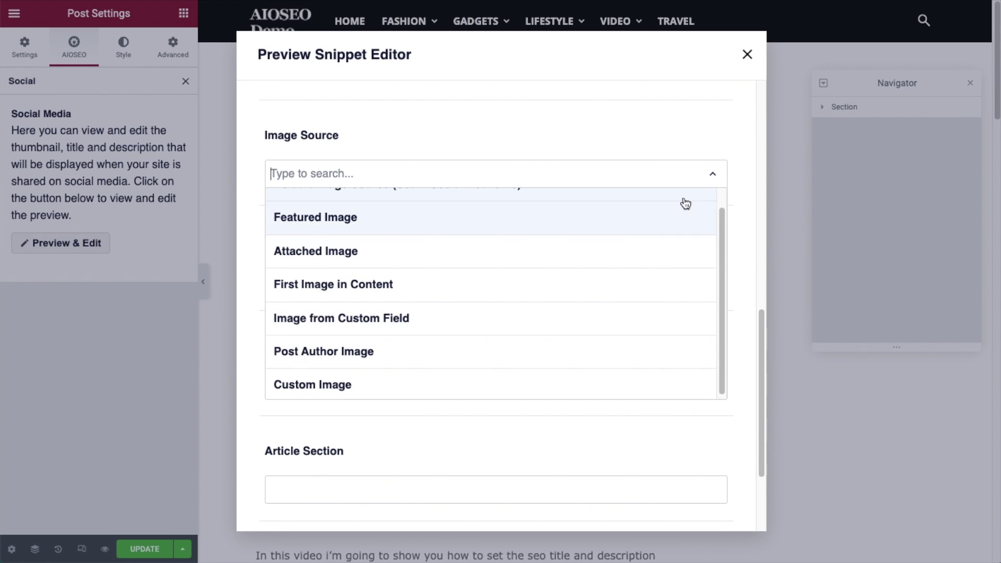
pyautogui.click(735, 209)
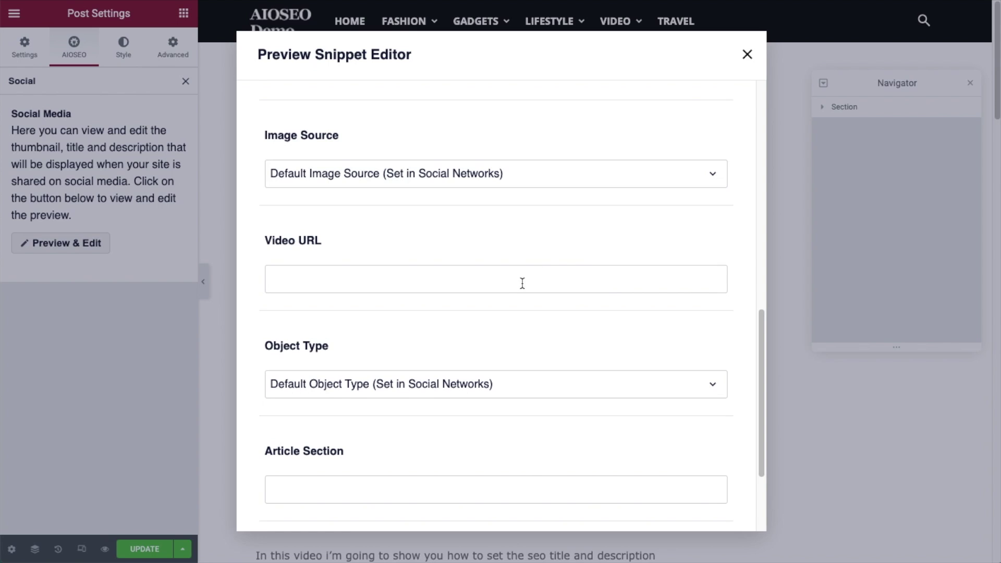
# Review the Facebook snippet's Video URL, Object Type choices, Article Section and Article Tags, keeping the default object type
pyautogui.scroll(-1, 513, 287)
pyautogui.scroll(-3, 514, 286)
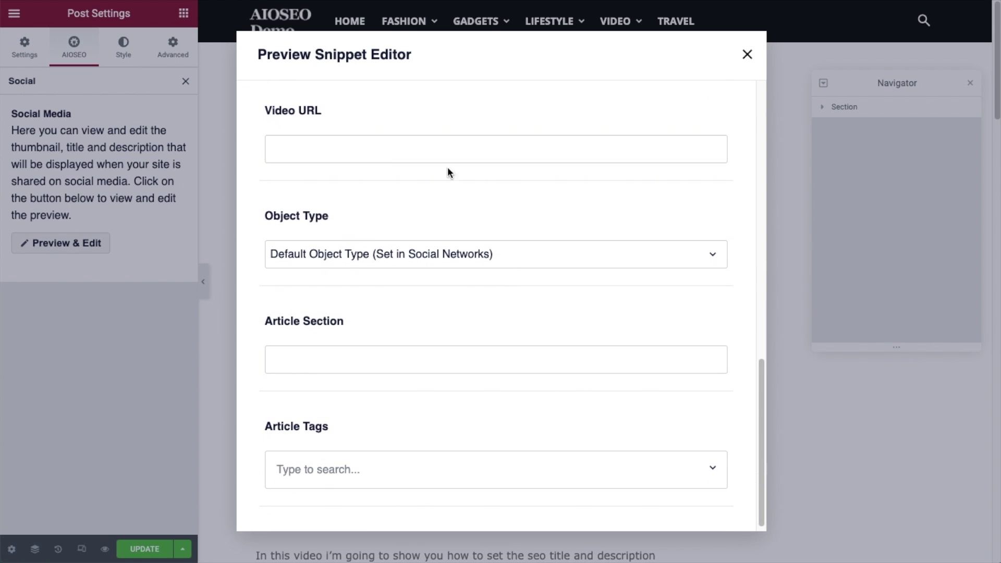
pyautogui.click(714, 249)
pyautogui.scroll(4, 353, 165)
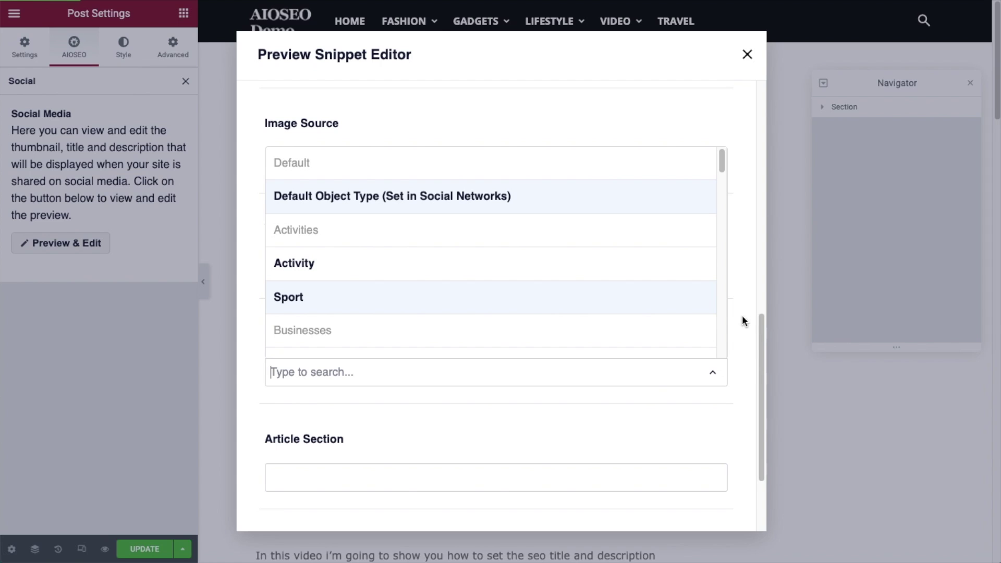
pyautogui.click(718, 381)
pyautogui.scroll(-3, 672, 354)
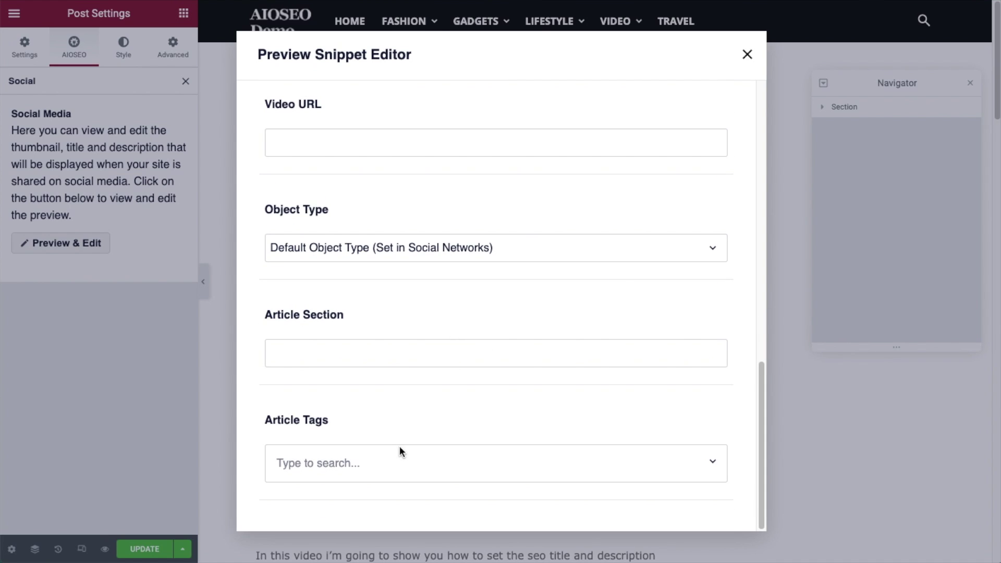
# Turn off Use Data from Facebook Tab for the Twitter snippet, check its separate fields and preview, and close the snippet editor
pyautogui.scroll(10, 532, 349)
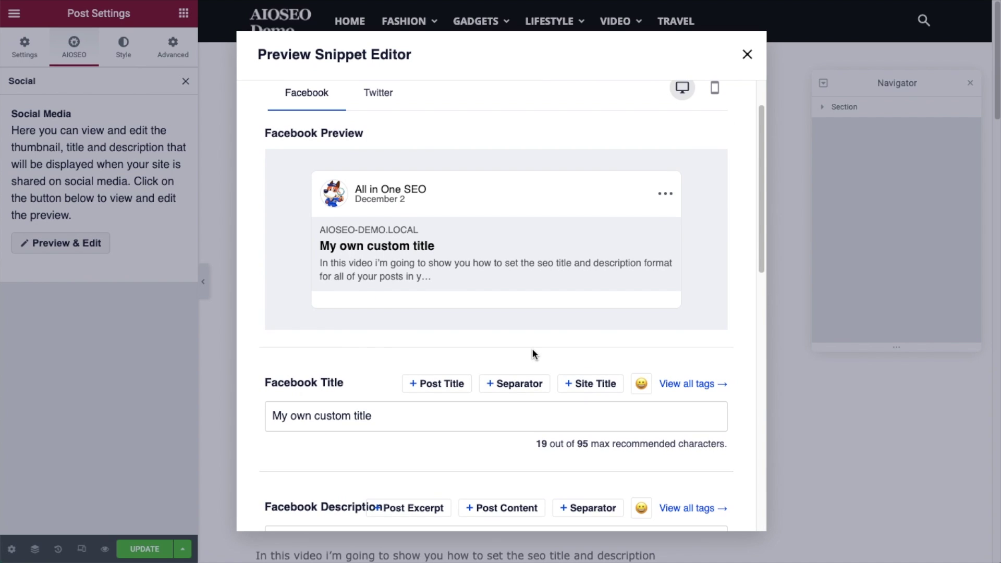
pyautogui.scroll(2, 467, 236)
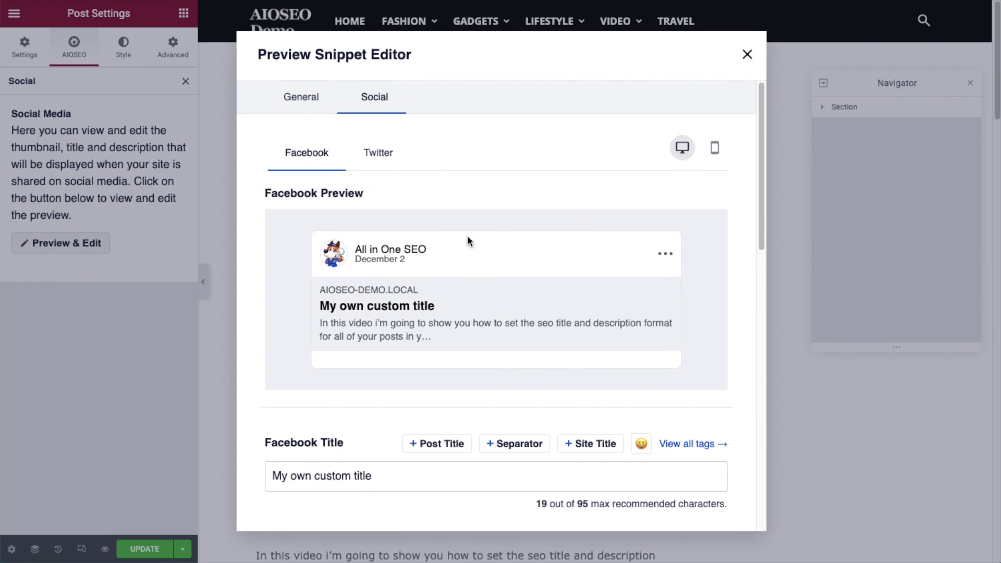
pyautogui.click(386, 160)
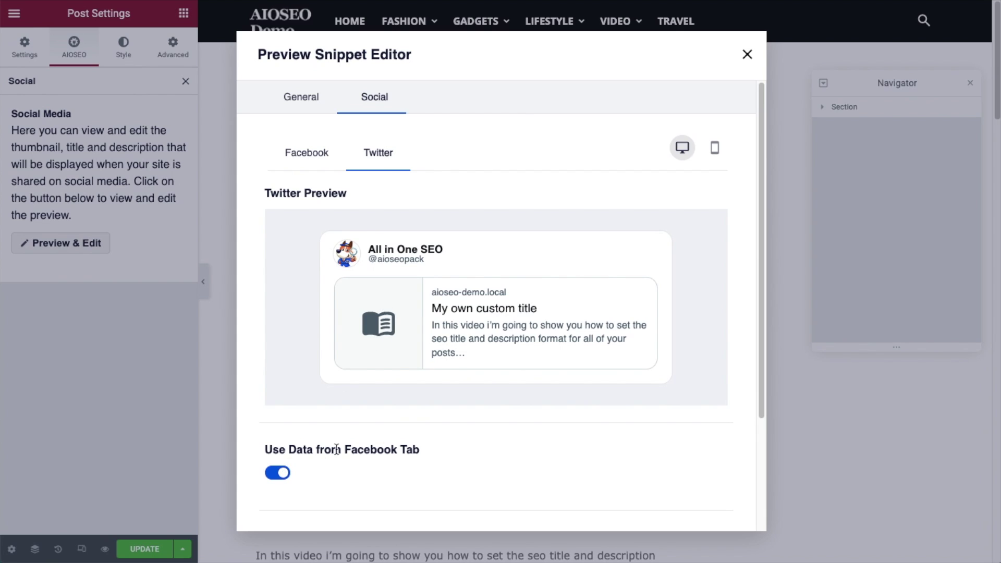
pyautogui.scroll(-2, 486, 424)
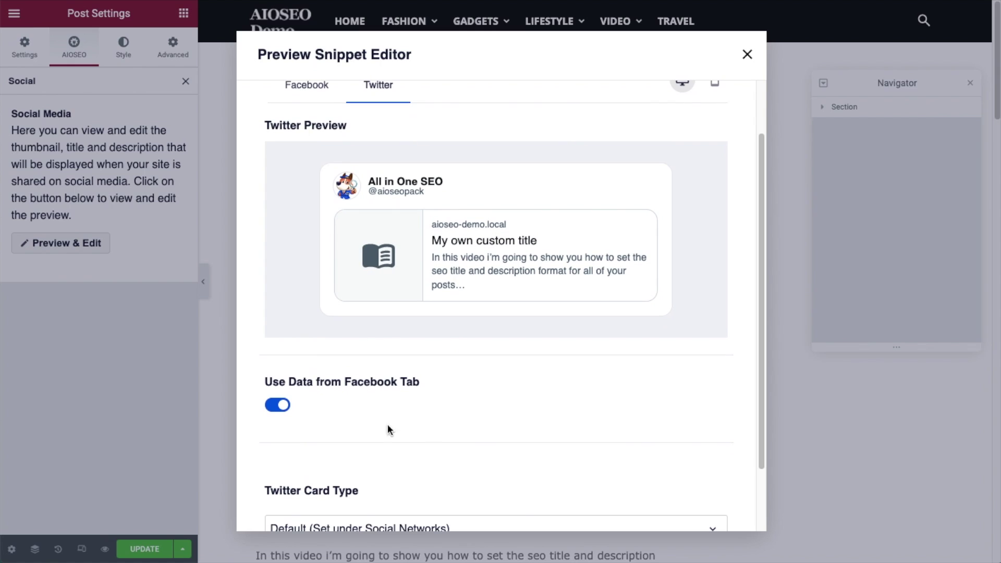
pyautogui.click(283, 406)
pyautogui.scroll(-5, 452, 313)
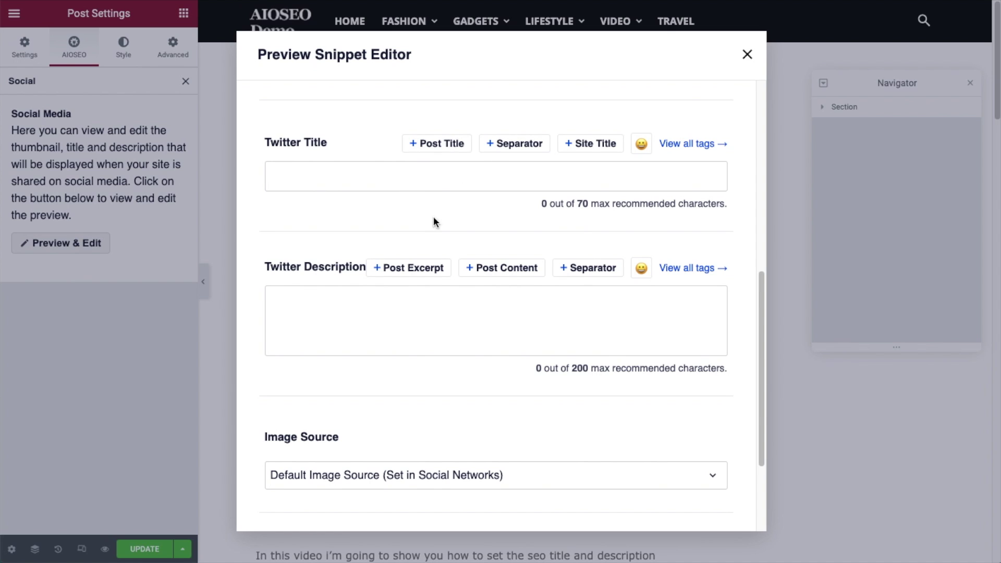
pyautogui.scroll(4, 426, 232)
pyautogui.scroll(5, 427, 237)
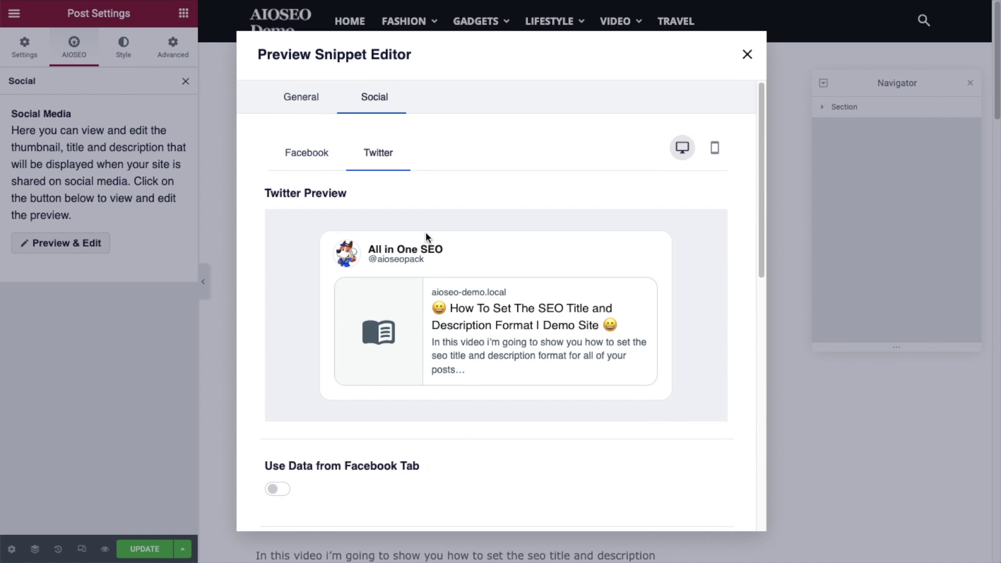
pyautogui.click(747, 55)
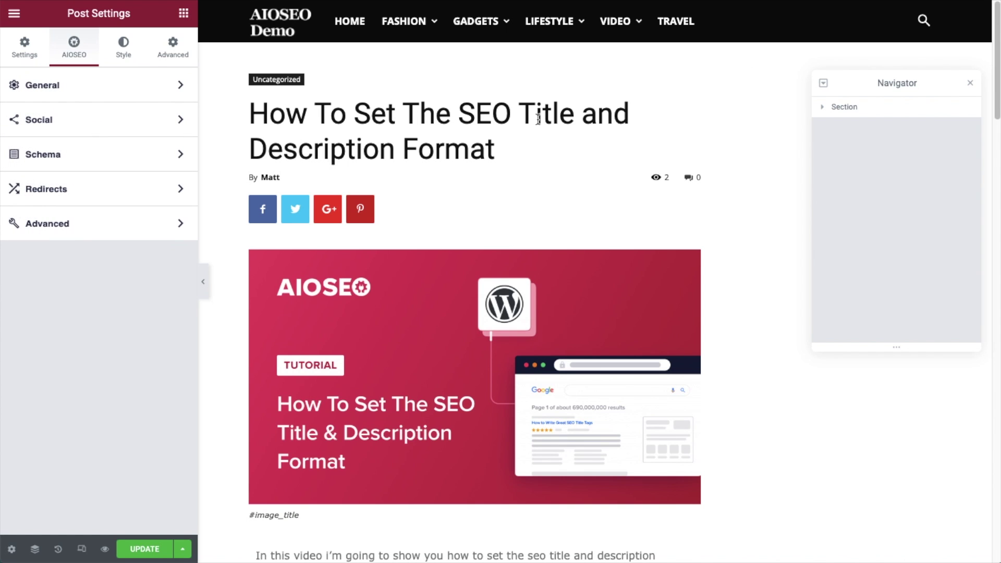
# Examine the Schema Generator's catalog and the FAQ template's question fields, and leave the Schema settings without adding a schema
pyautogui.click(69, 164)
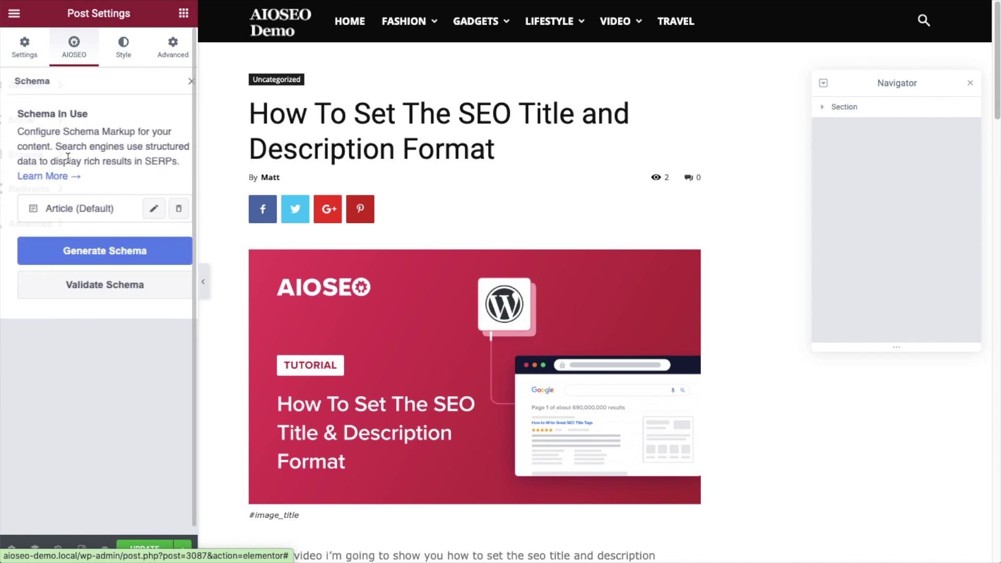
pyautogui.click(110, 258)
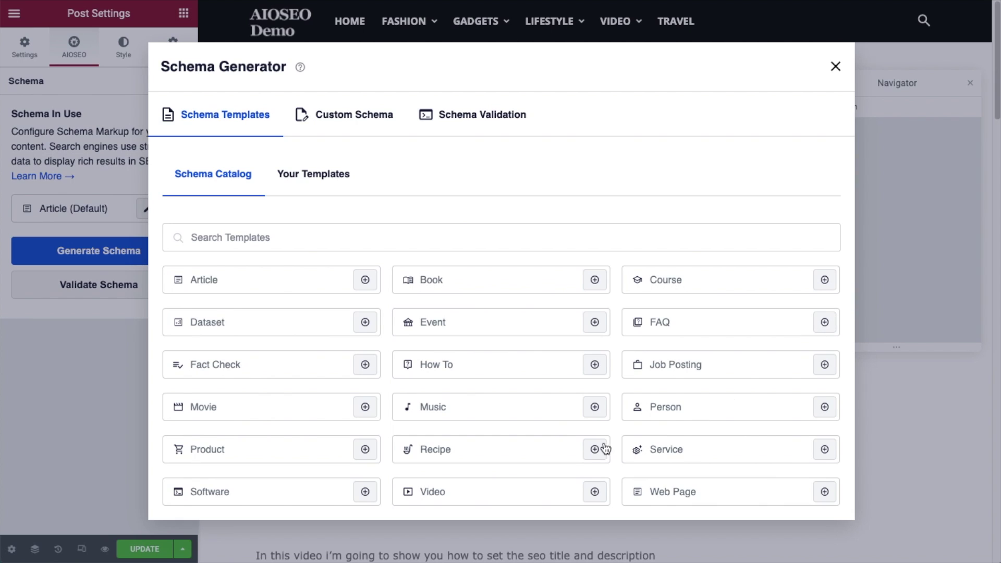
pyautogui.click(826, 322)
pyautogui.scroll(-5, 335, 233)
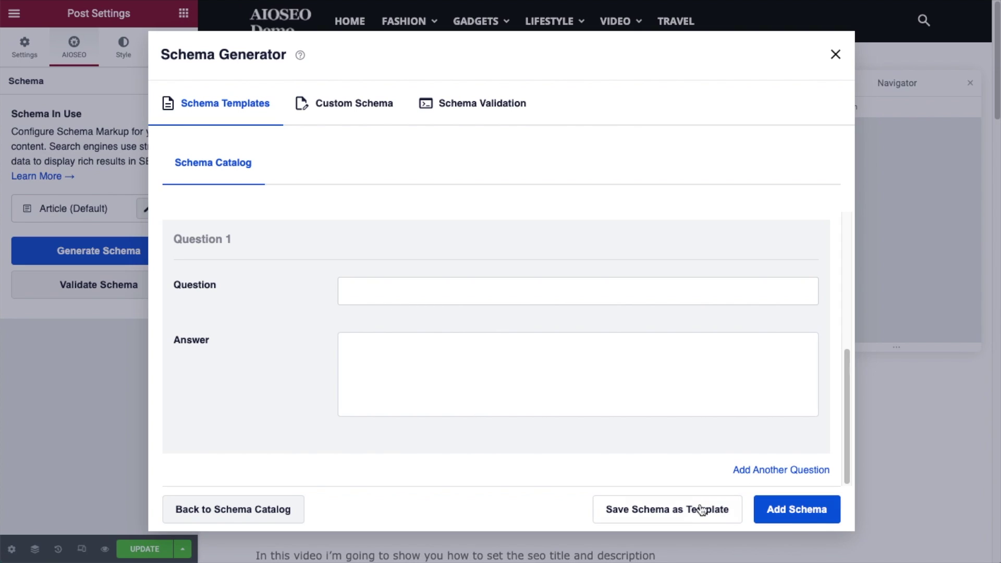
pyautogui.click(835, 55)
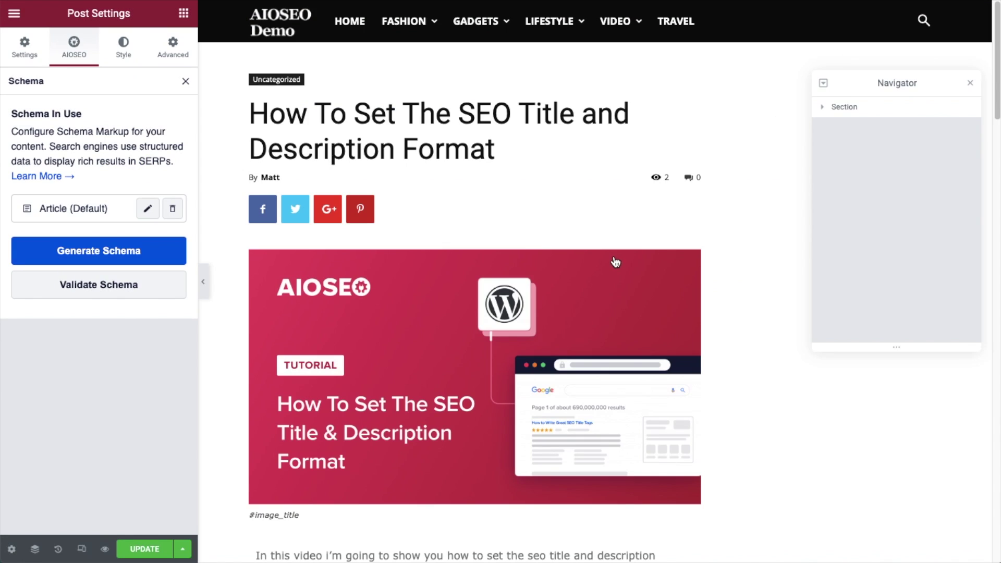
pyautogui.click(185, 81)
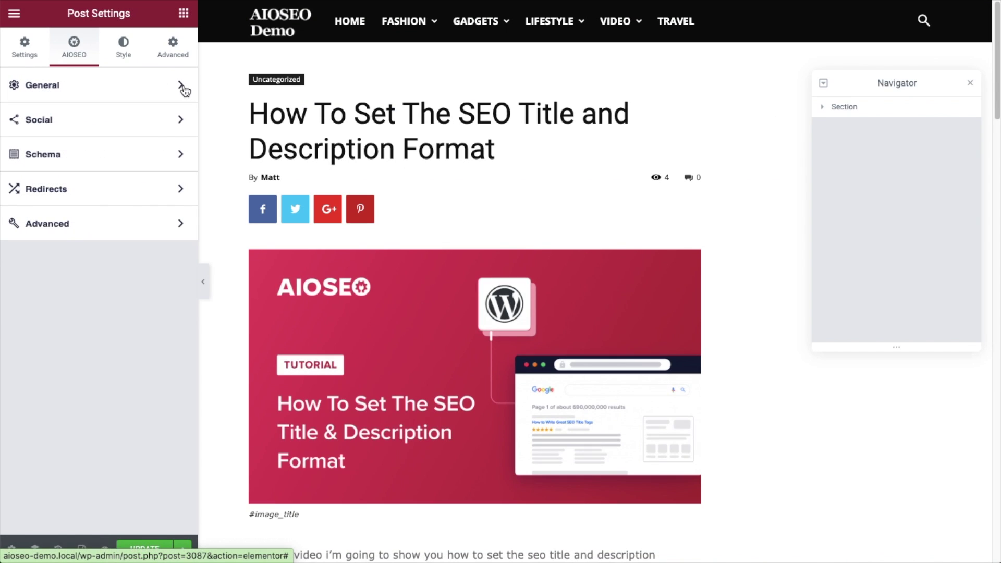
# Prepare a 301 Moved Permanently redirect from the post to /test-puppy-post/ and close the Redirects dialog without adding it
pyautogui.click(89, 188)
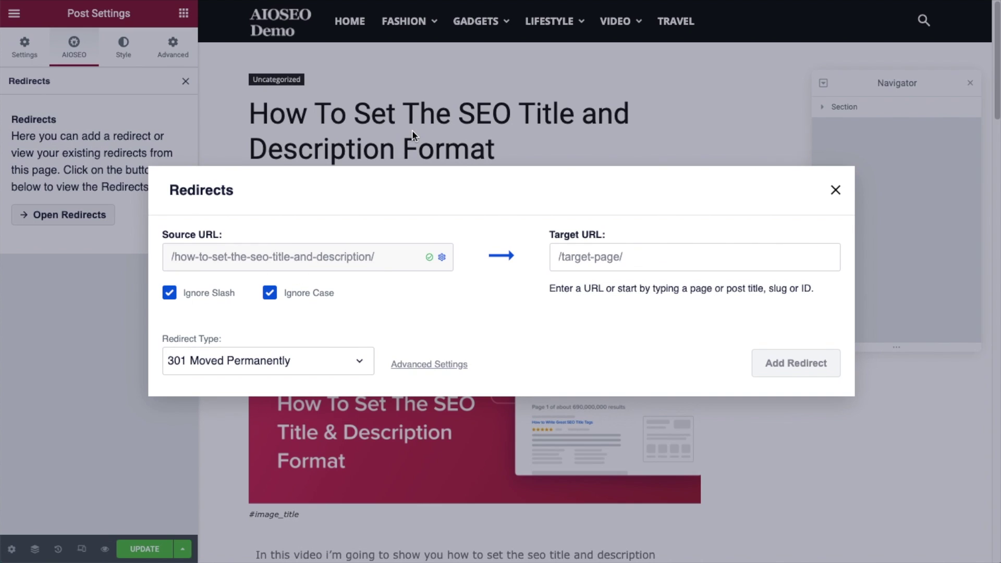
pyautogui.click(658, 259)
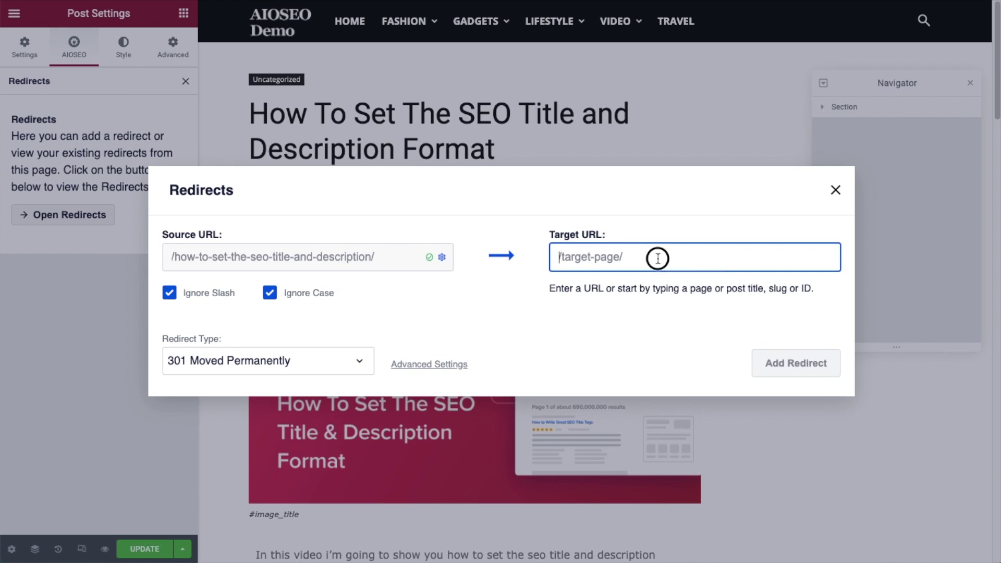
pyautogui.write('puppy')
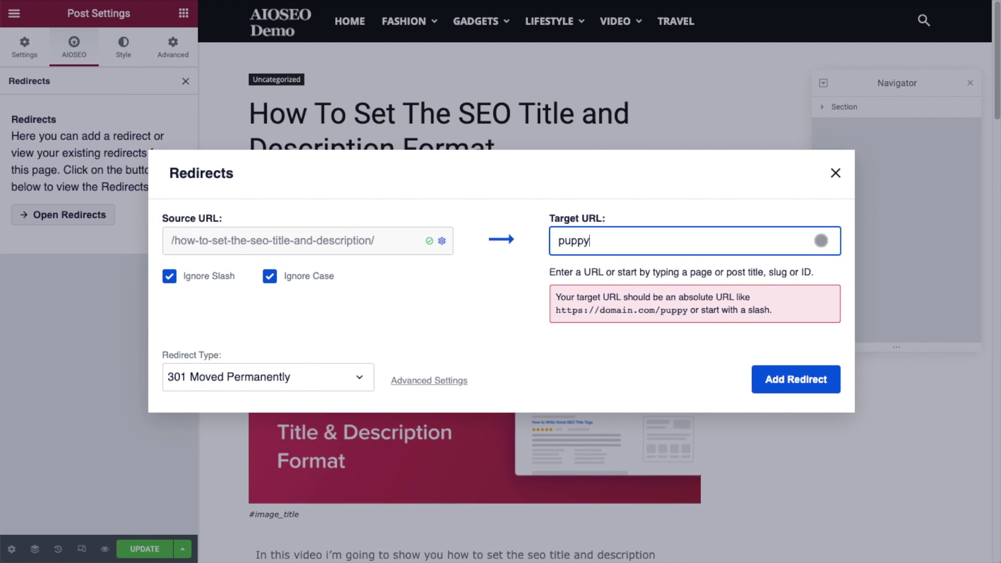
pyautogui.click(640, 277)
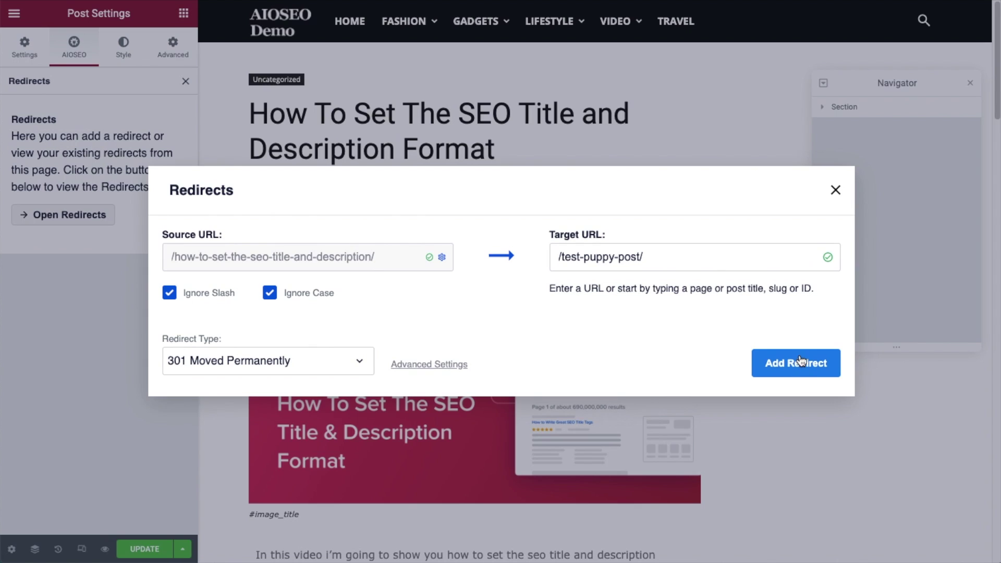
pyautogui.click(836, 191)
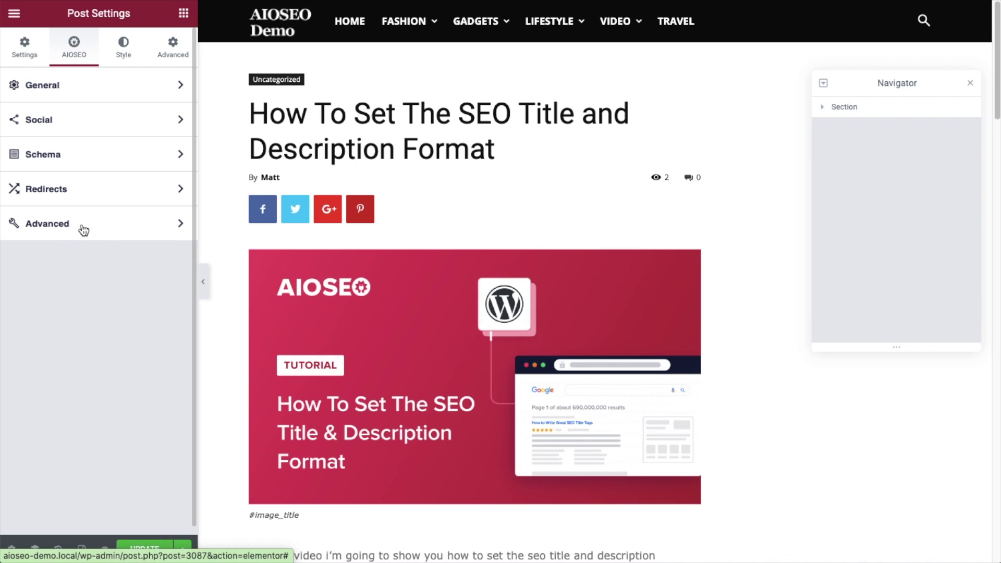
# Temporarily turn off the default robots settings to review the Advanced options, restore the defaults and leave the Advanced section
pyautogui.click(84, 230)
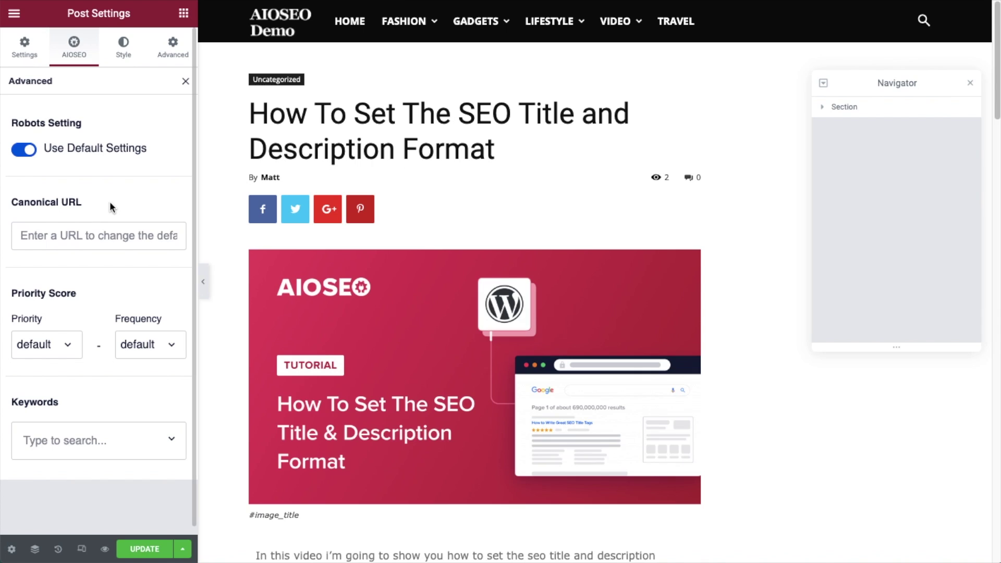
pyautogui.click(32, 152)
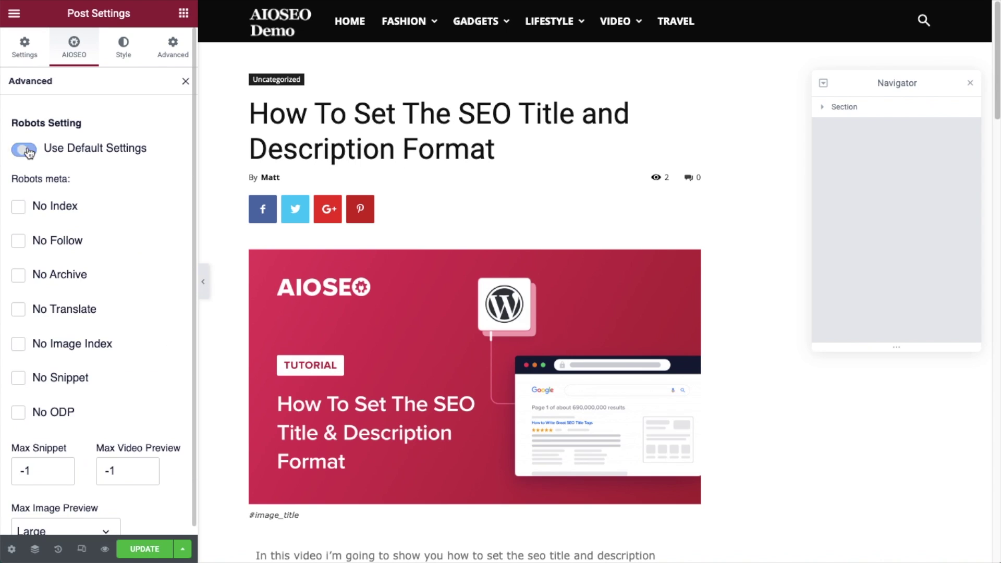
pyautogui.scroll(-6, 127, 218)
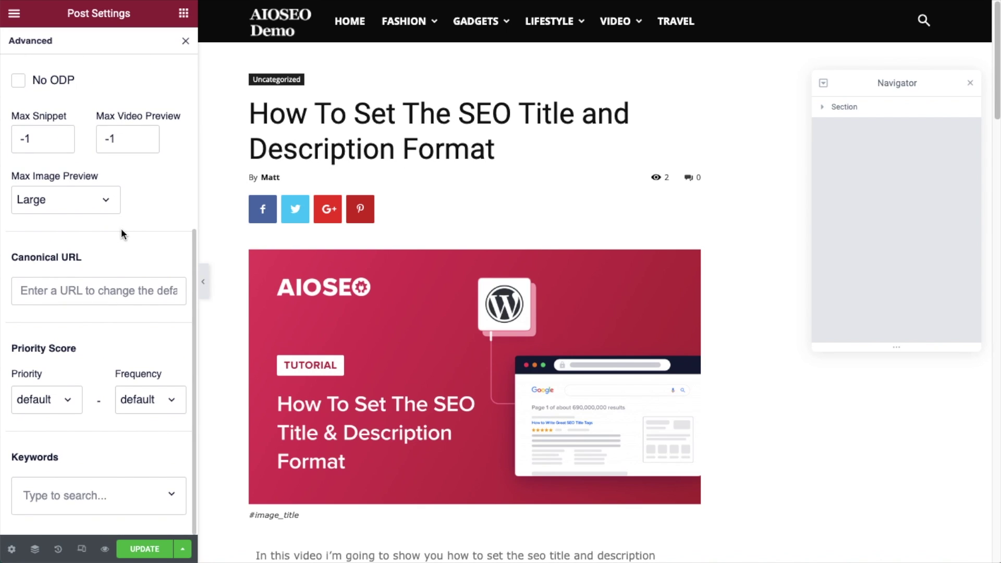
pyautogui.scroll(8, 121, 232)
pyautogui.click(23, 150)
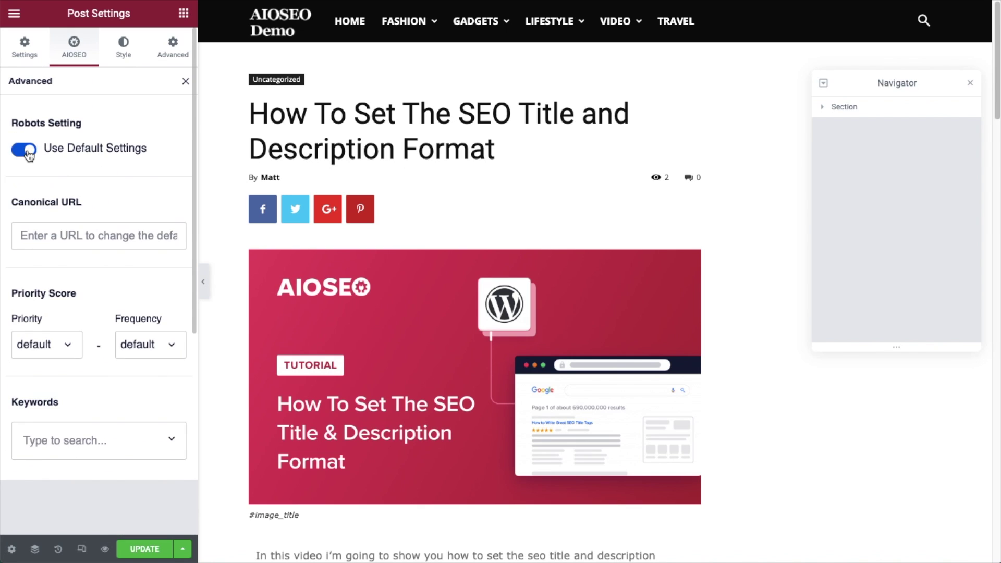
pyautogui.click(185, 82)
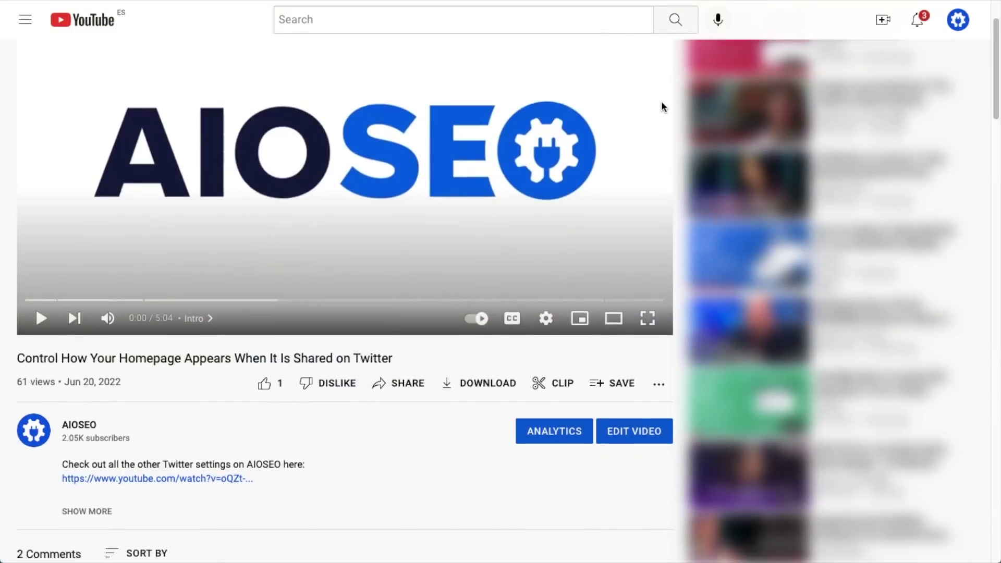
# Expand the YouTube video's full description and open its aioseo.com link for getting a copy of All in One SEO
pyautogui.scroll(-3, 662, 103)
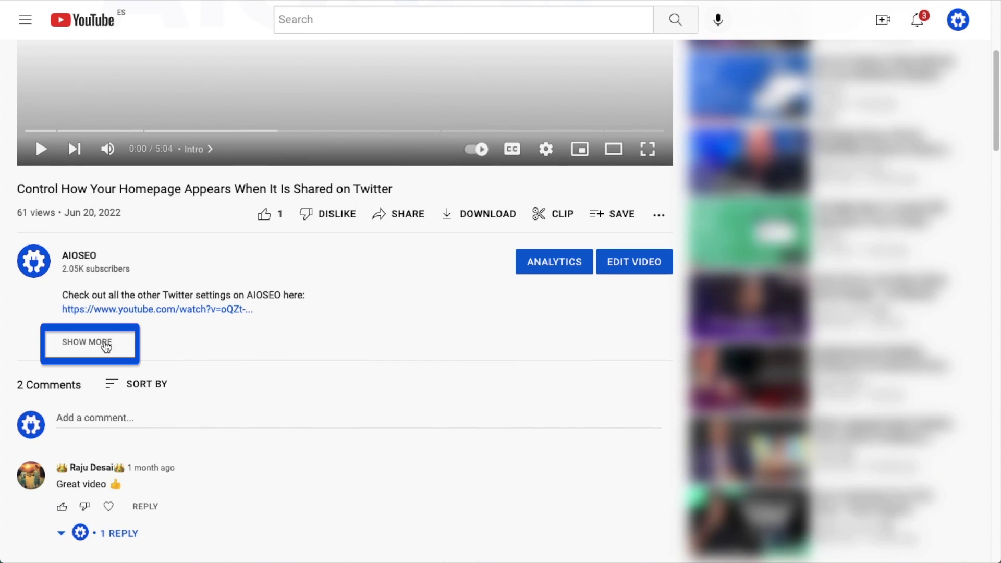
pyautogui.click(110, 346)
pyautogui.scroll(-12, 553, 334)
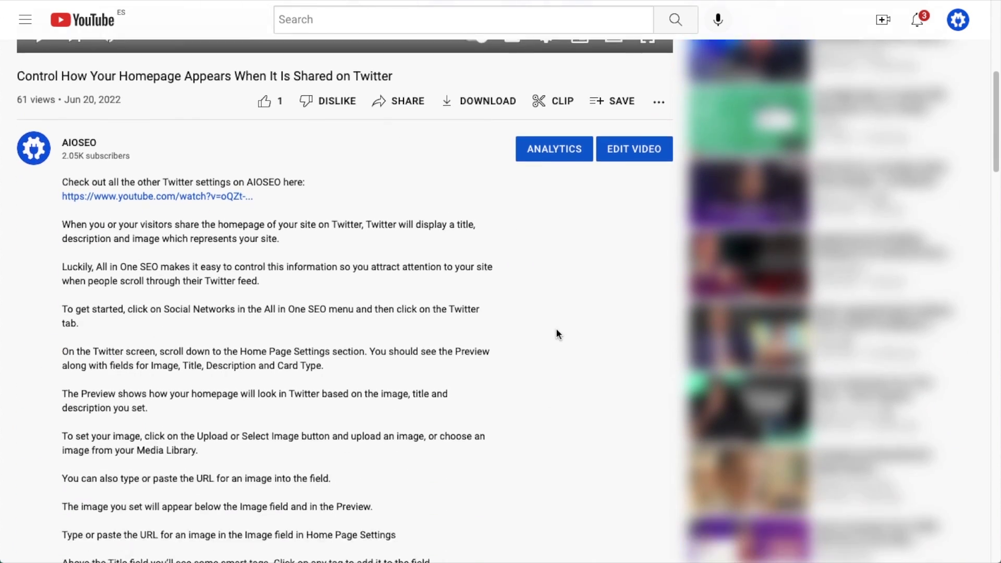
pyautogui.scroll(-10, 555, 334)
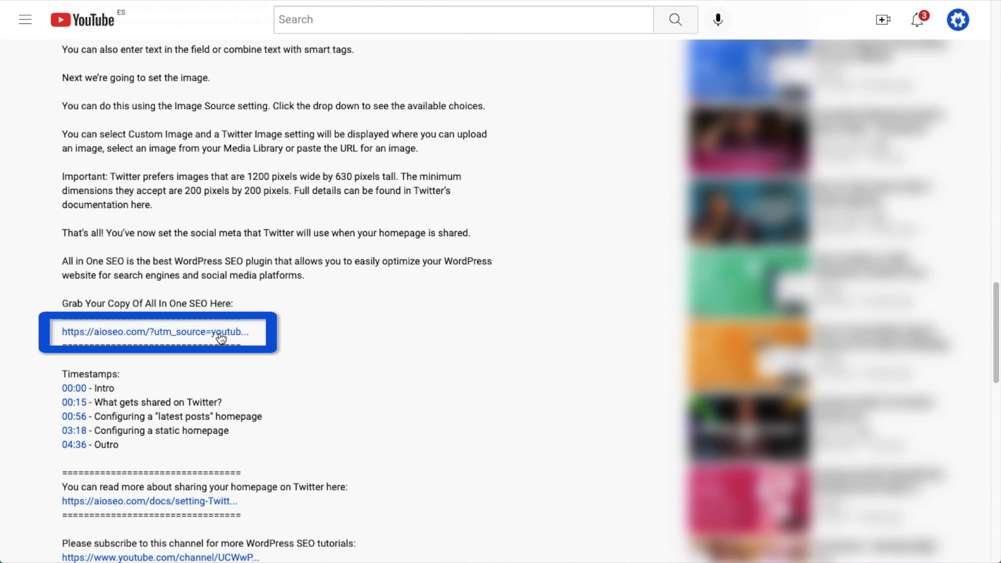
pyautogui.click(189, 334)
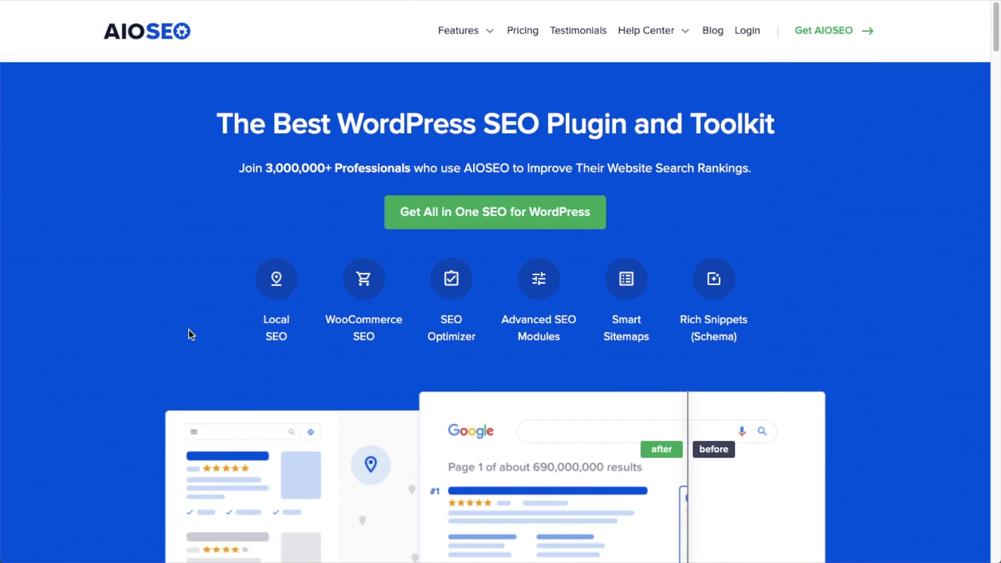